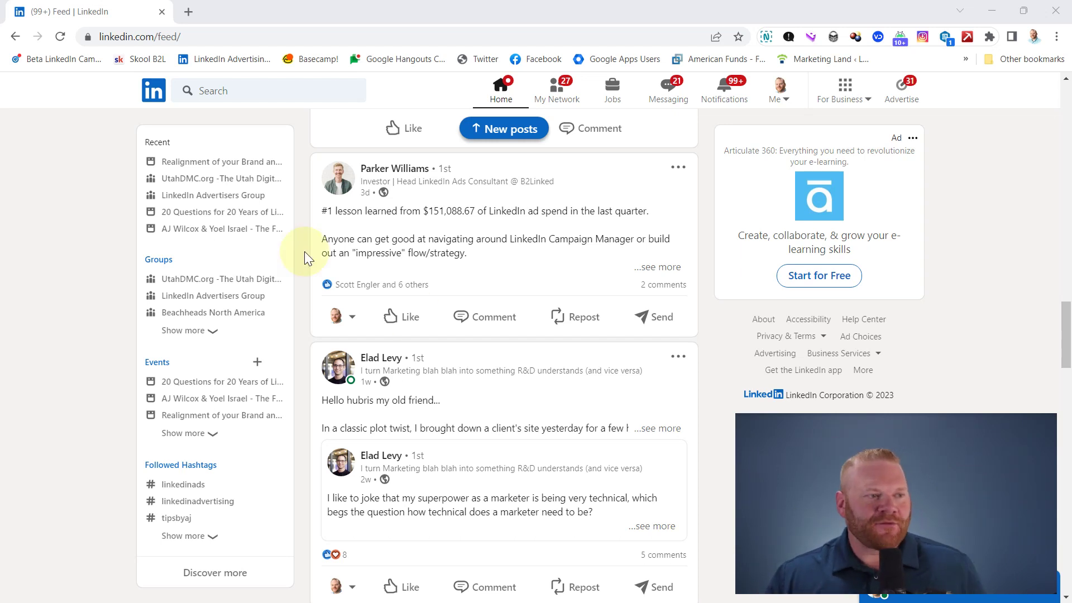
- Search LinkedIn for 'david' and scroll through the results
{"action": "left_click", "coordinate": [251, 89]}
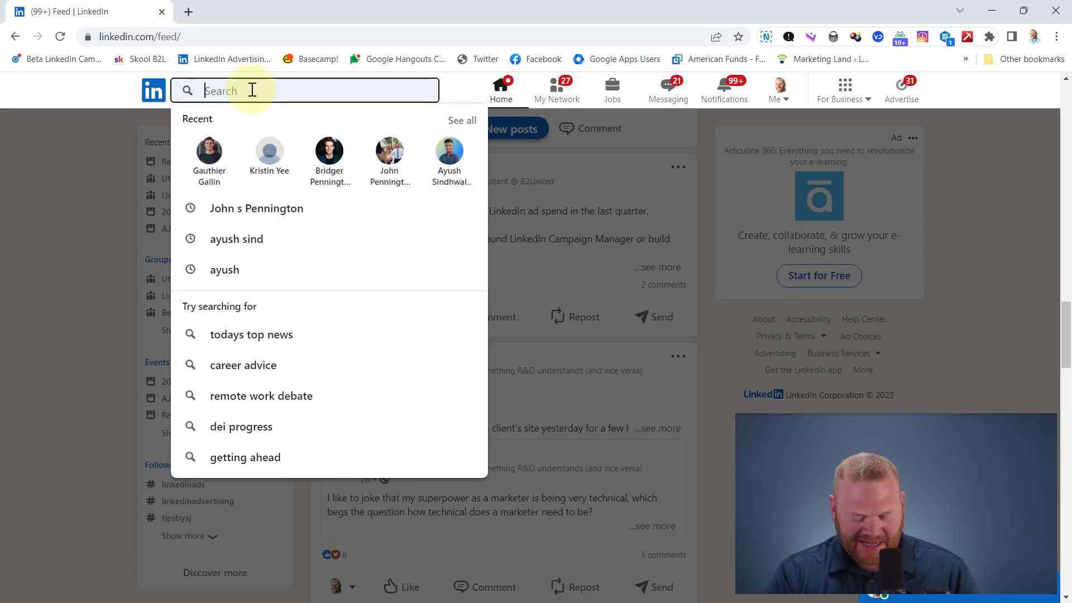
{"action": "type", "text": "david"}
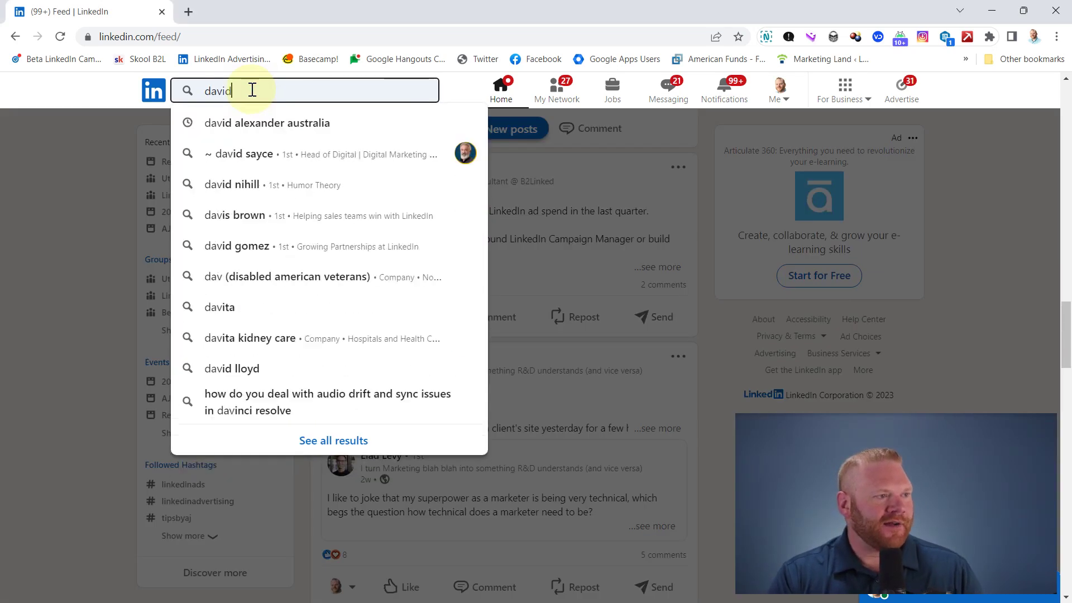
{"action": "key", "text": "Return"}
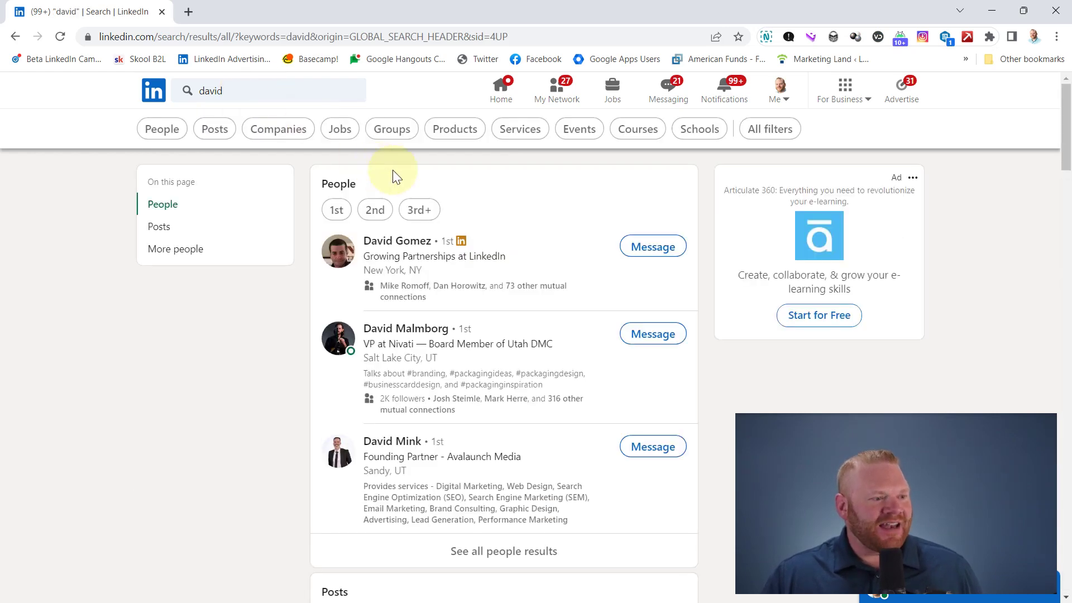
{"action": "scroll", "coordinate": [335, 426], "scroll_direction": "down", "scroll_amount": 3}
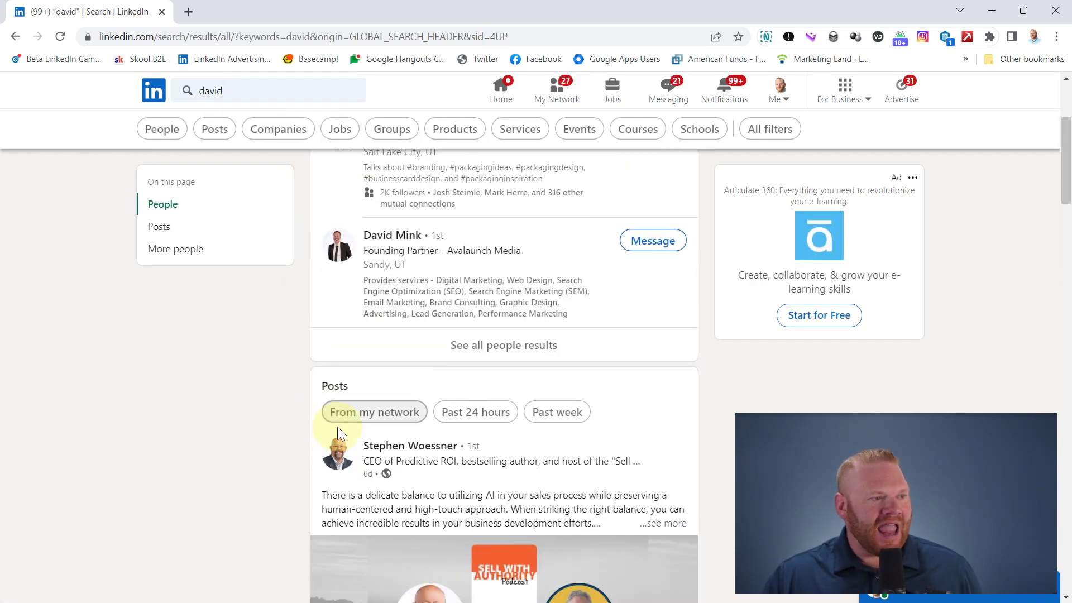
{"action": "scroll", "coordinate": [335, 411], "scroll_direction": "down", "scroll_amount": 5}
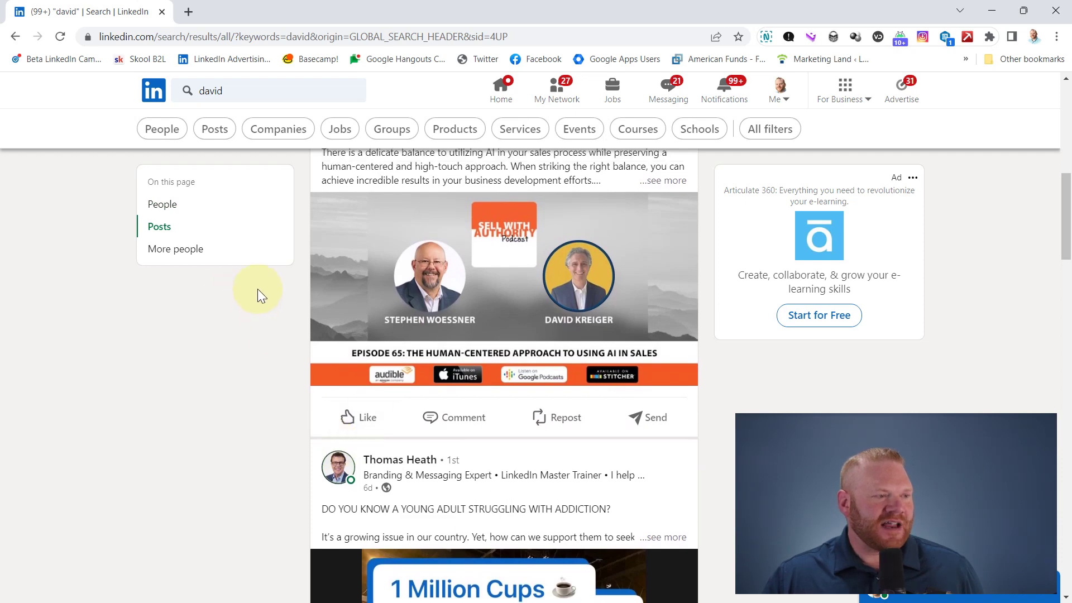
- Filter the david results to People only, about 5,040,000 results
{"action": "left_click", "coordinate": [235, 200]}
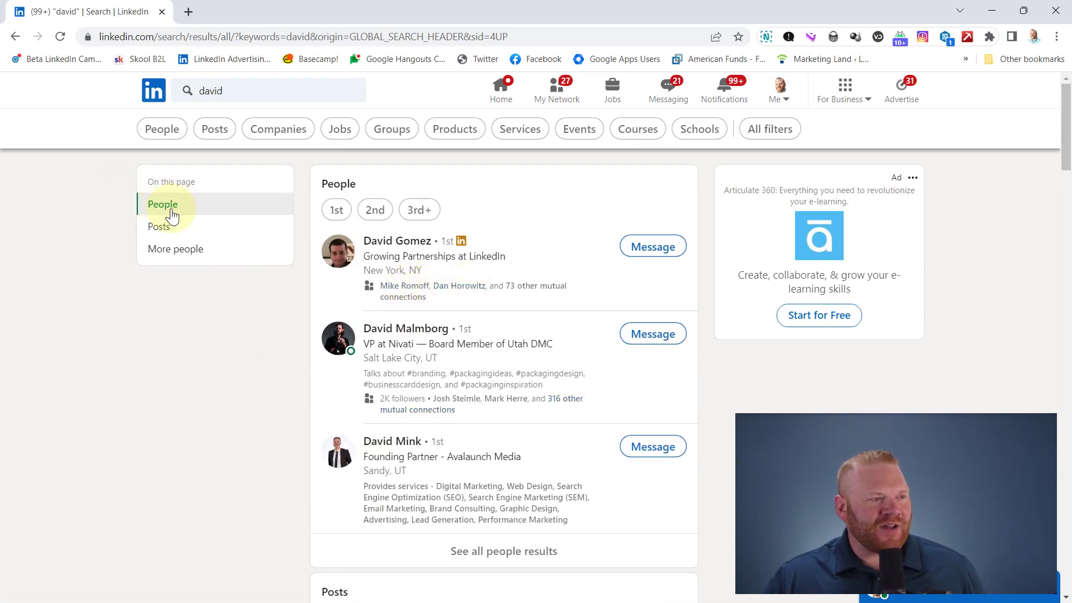
{"action": "left_click", "coordinate": [168, 129]}
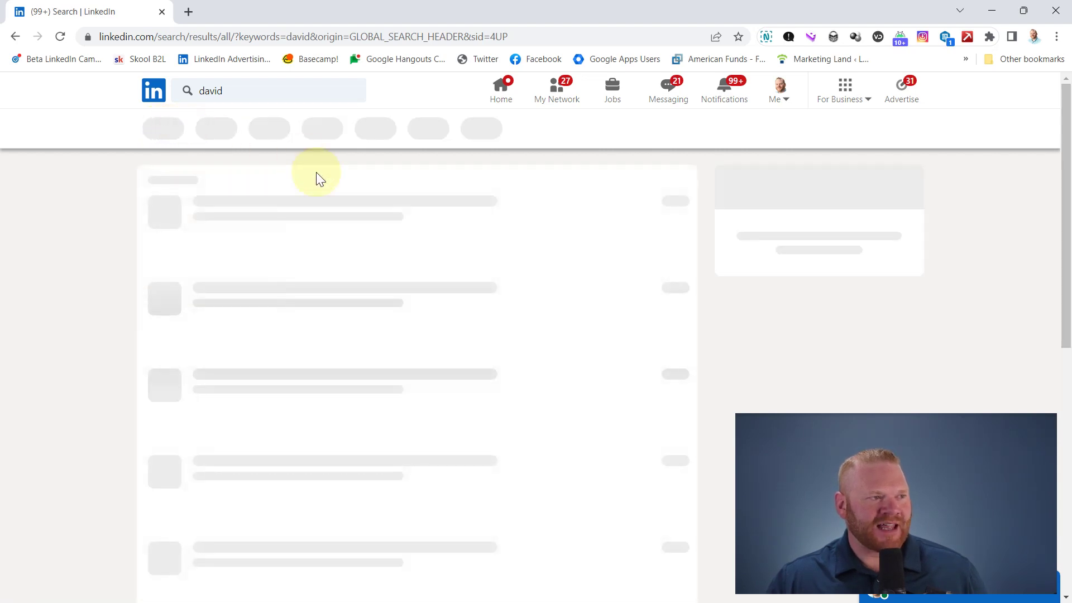
{"action": "left_click", "coordinate": [259, 89]}
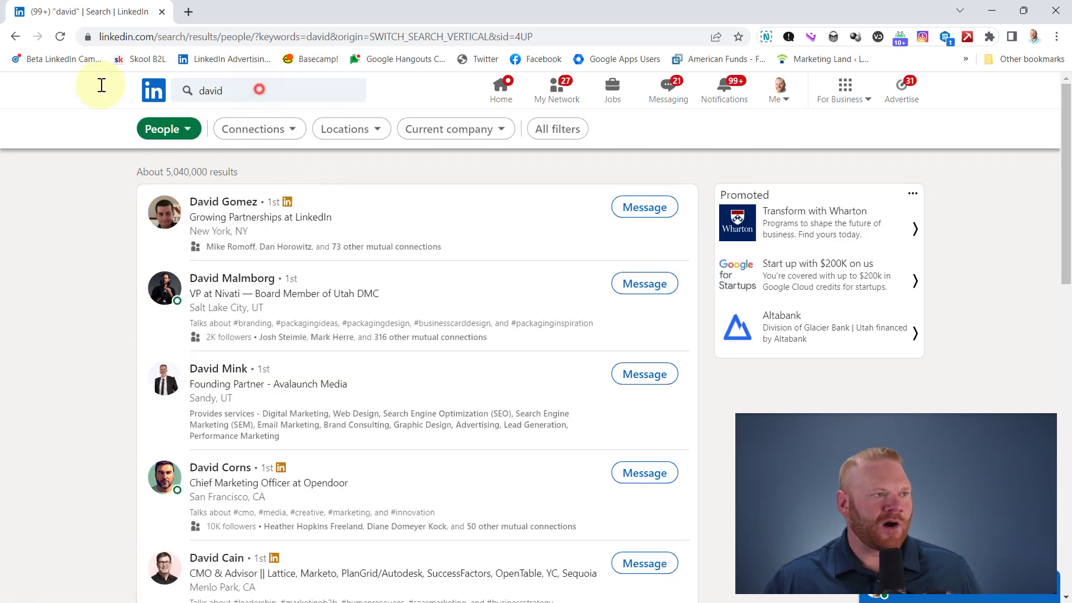
- Search LinkedIn for 'b2linked' and view its single Companies result
{"action": "type", "text": "b2linked"}
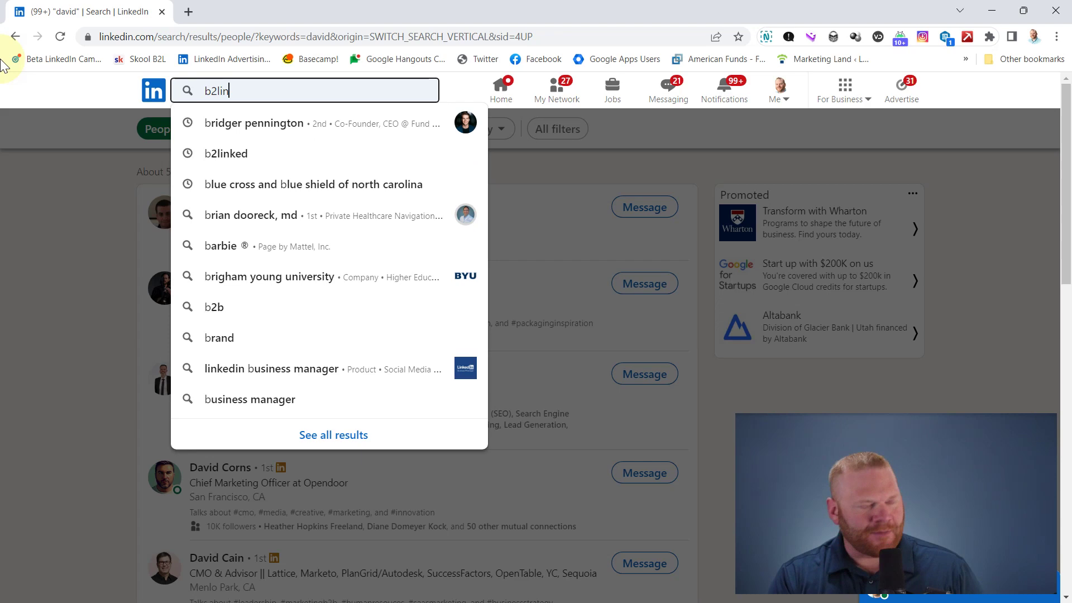
{"action": "key", "text": "Return"}
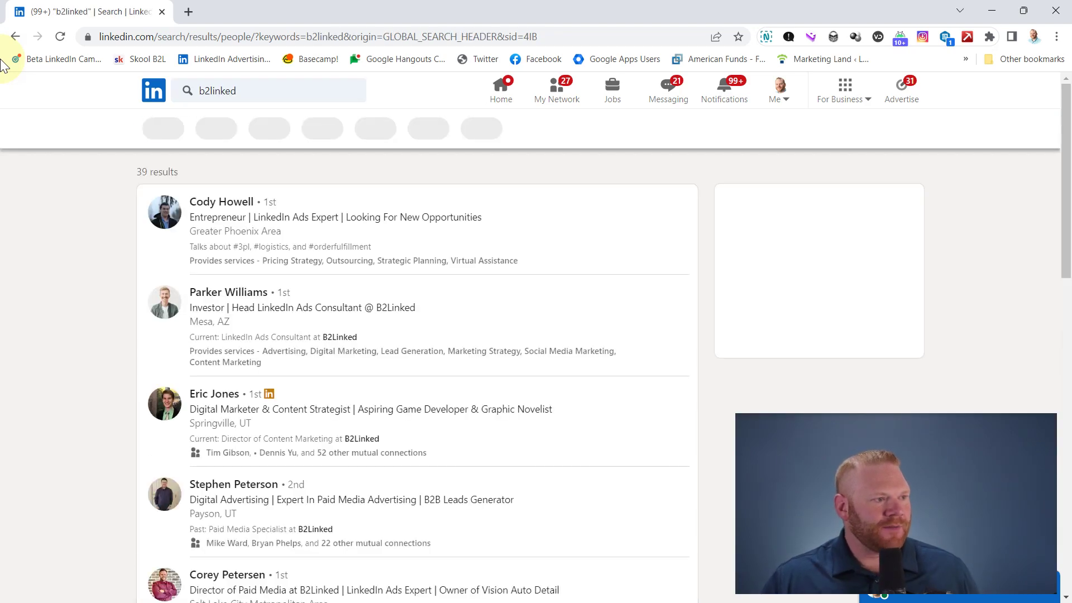
{"action": "left_click", "coordinate": [186, 130]}
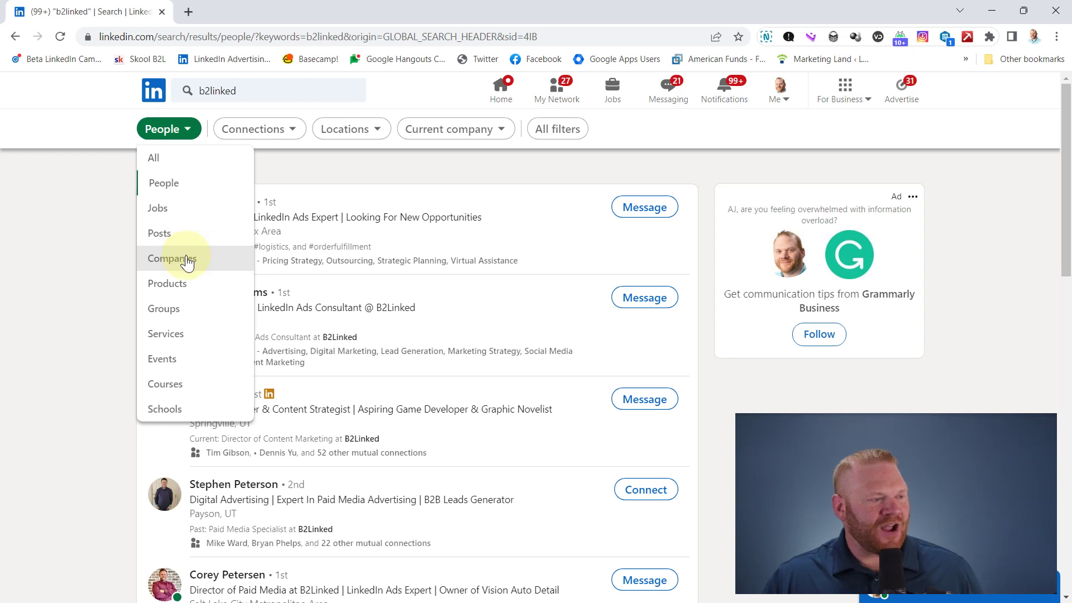
{"action": "left_click", "coordinate": [186, 258]}
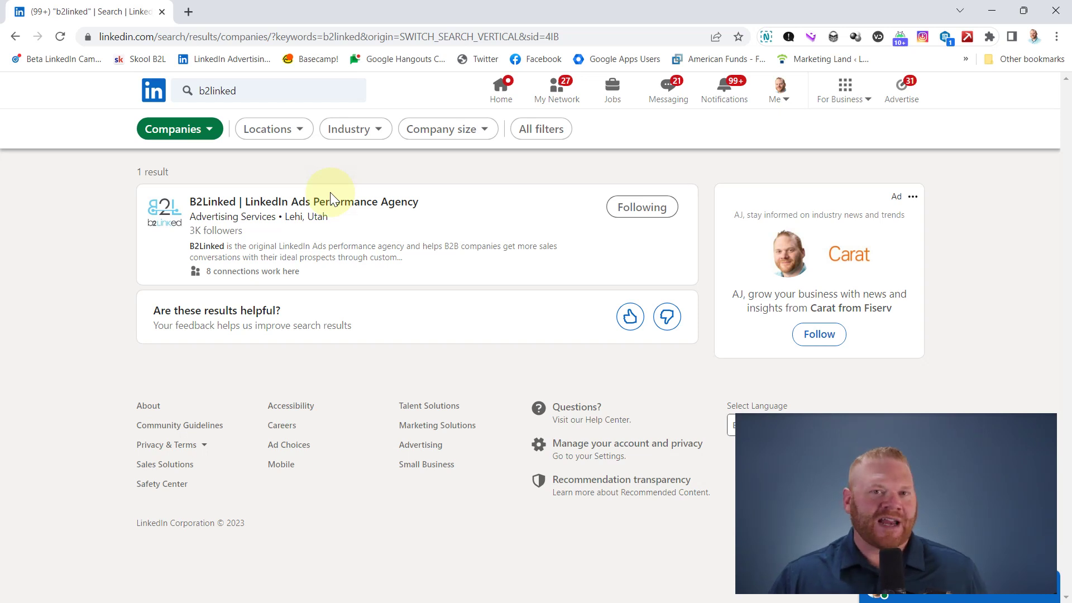
- Return to the 39 People results and select the URL up to 'keywords='
{"action": "left_click", "coordinate": [179, 129]}
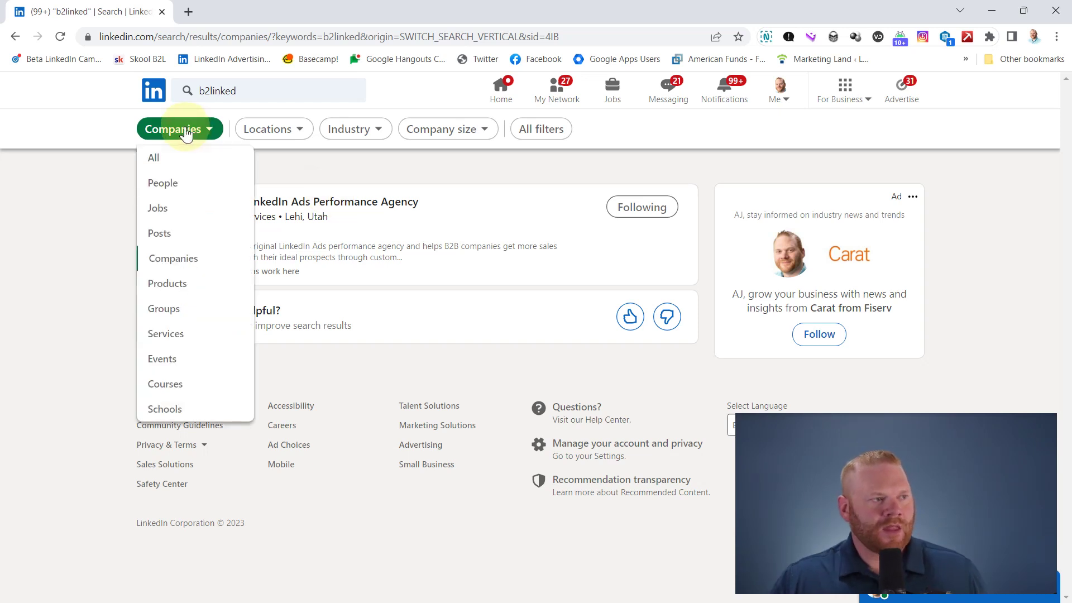
{"action": "left_click", "coordinate": [176, 184]}
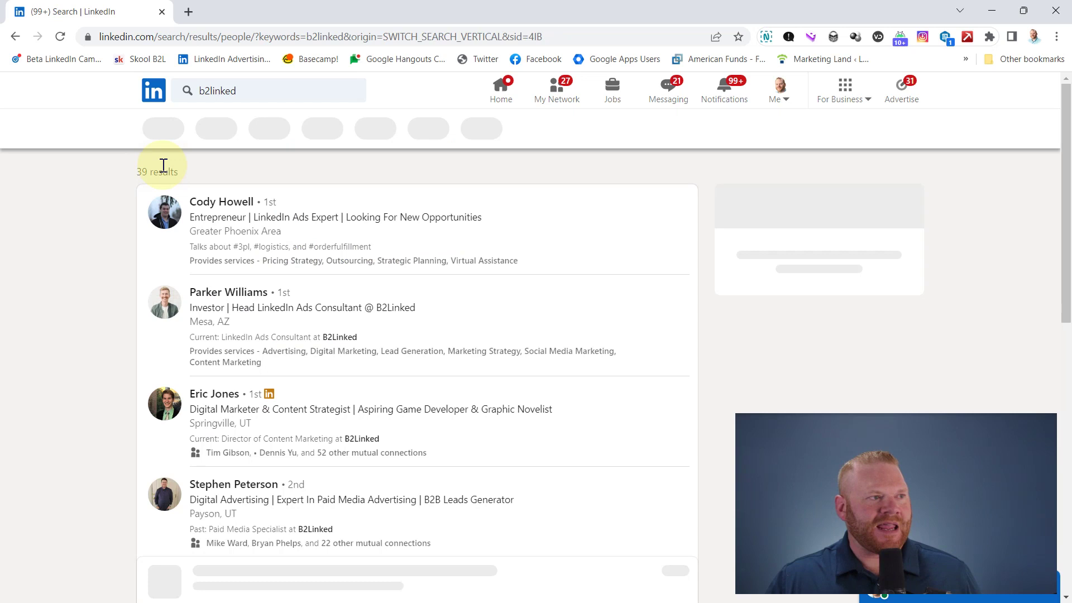
{"action": "left_click", "coordinate": [308, 39]}
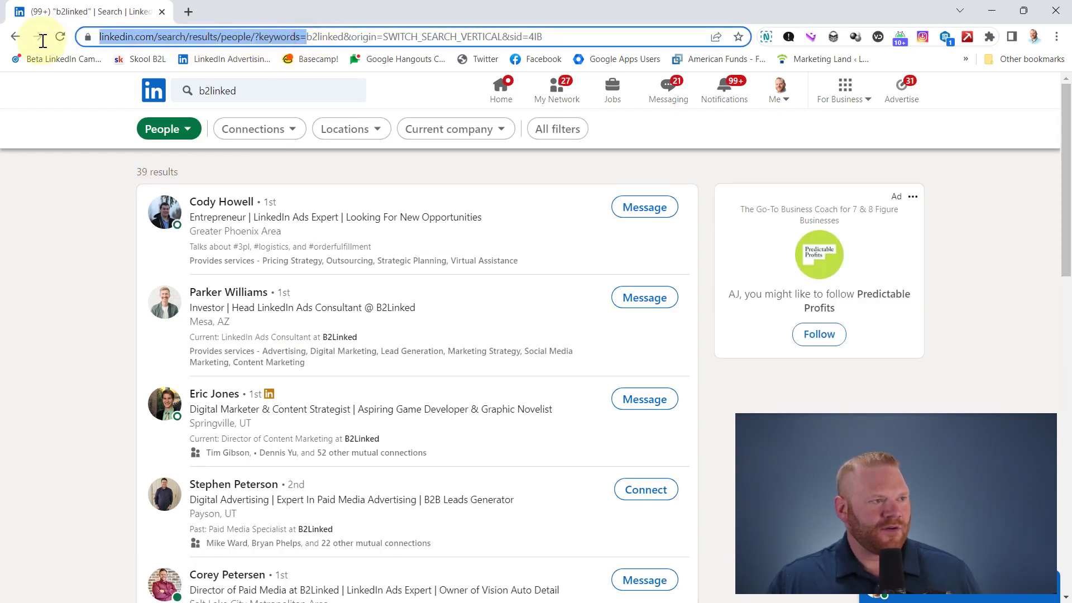
{"action": "left_click_drag", "start_coordinate": [100, 36], "coordinate": [362, 36]}
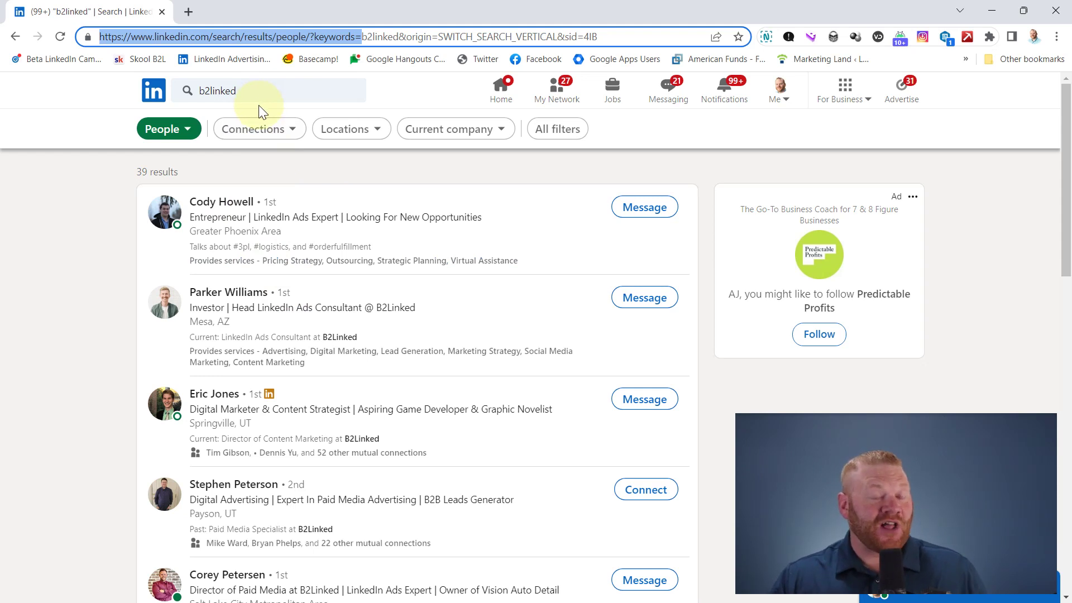
- Open Chrome Settings in a new tab beside the LinkedIn results
{"action": "left_click", "coordinate": [79, 129]}
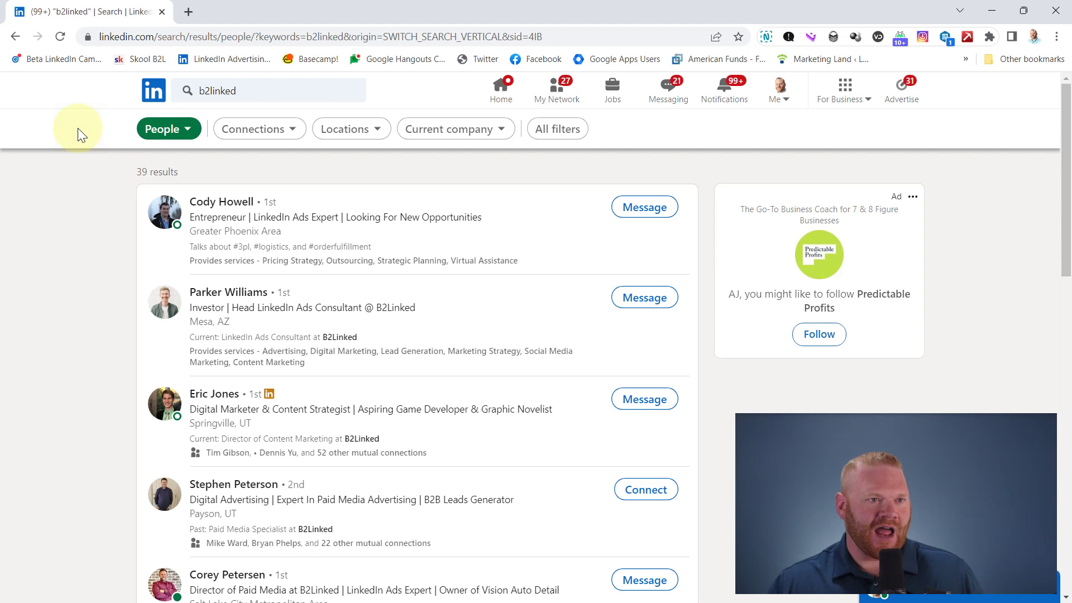
{"action": "left_click", "coordinate": [1058, 36]}
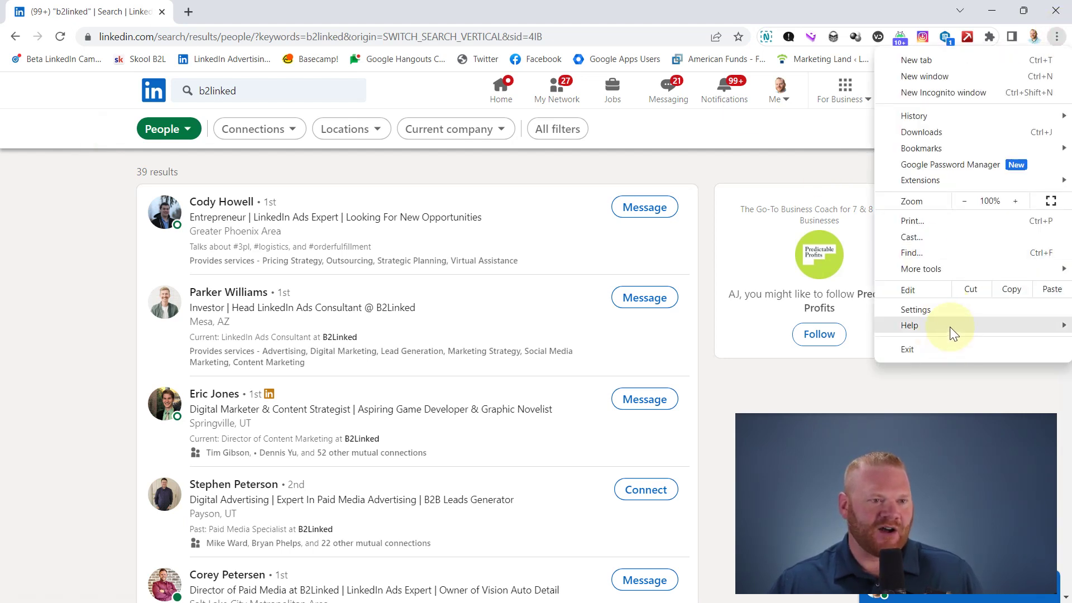
{"action": "left_click", "coordinate": [928, 309]}
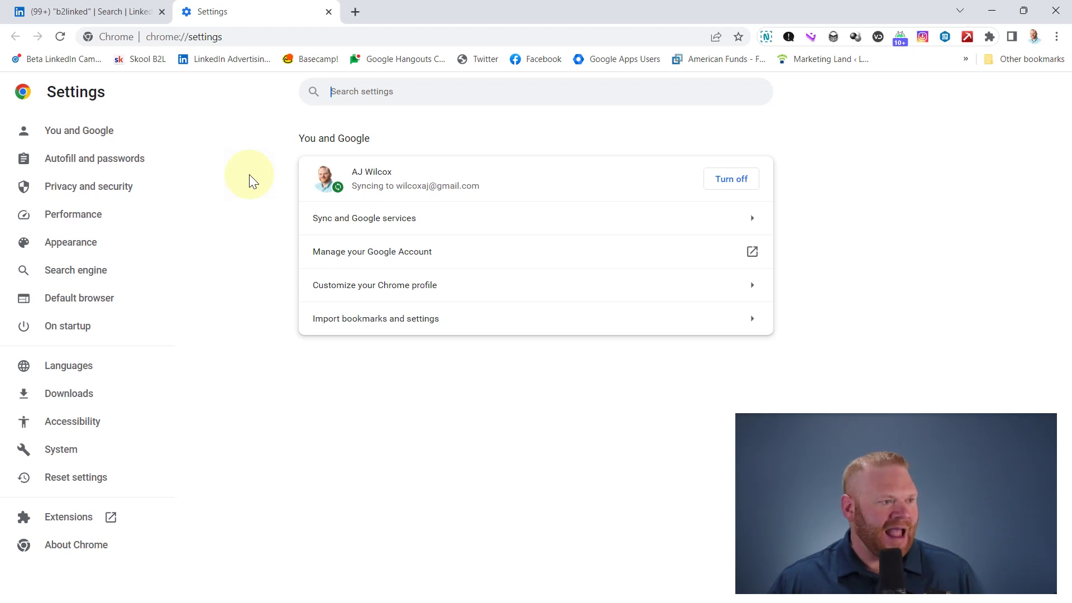
- Go to Search engine settings, open Manage search engines and site search, and scroll to Site search
{"action": "left_click", "coordinate": [64, 277]}
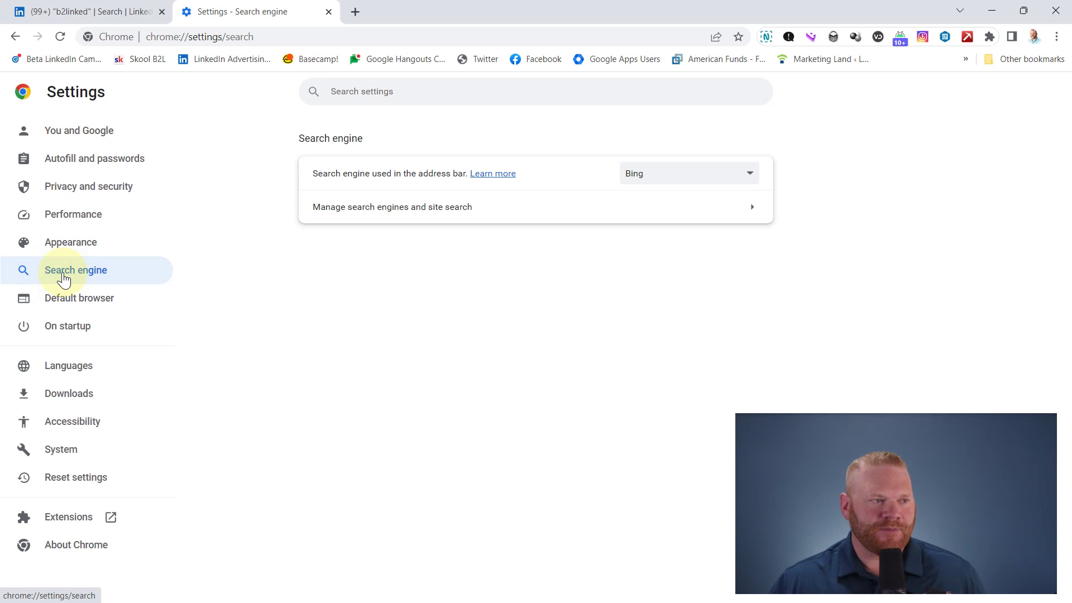
{"action": "left_click", "coordinate": [452, 215]}
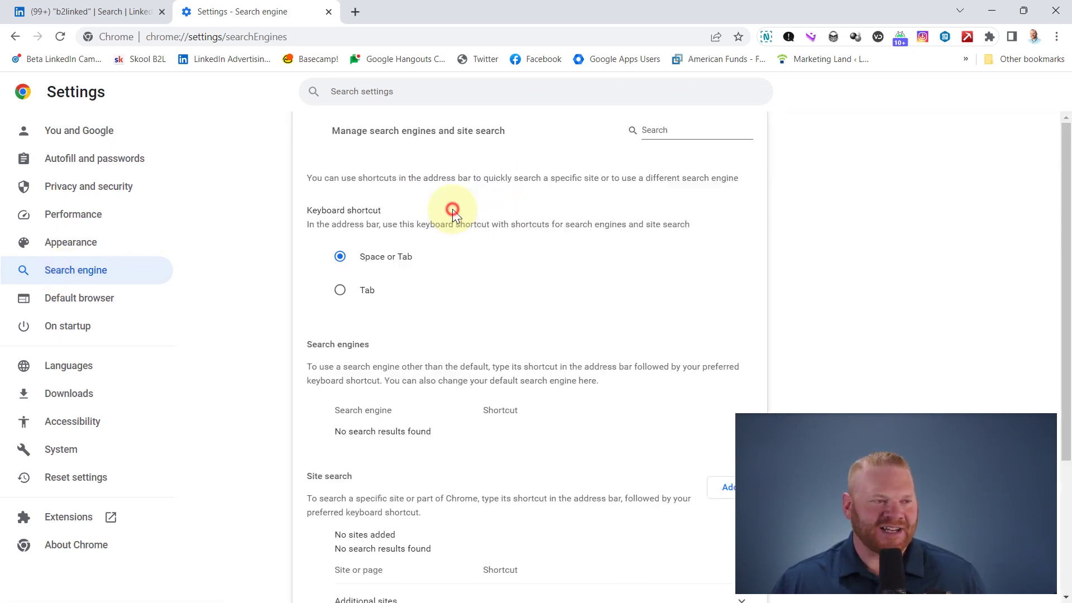
{"action": "scroll", "coordinate": [374, 371], "scroll_direction": "down", "scroll_amount": 2}
{"action": "scroll", "coordinate": [418, 335], "scroll_direction": "down", "scroll_amount": 1}
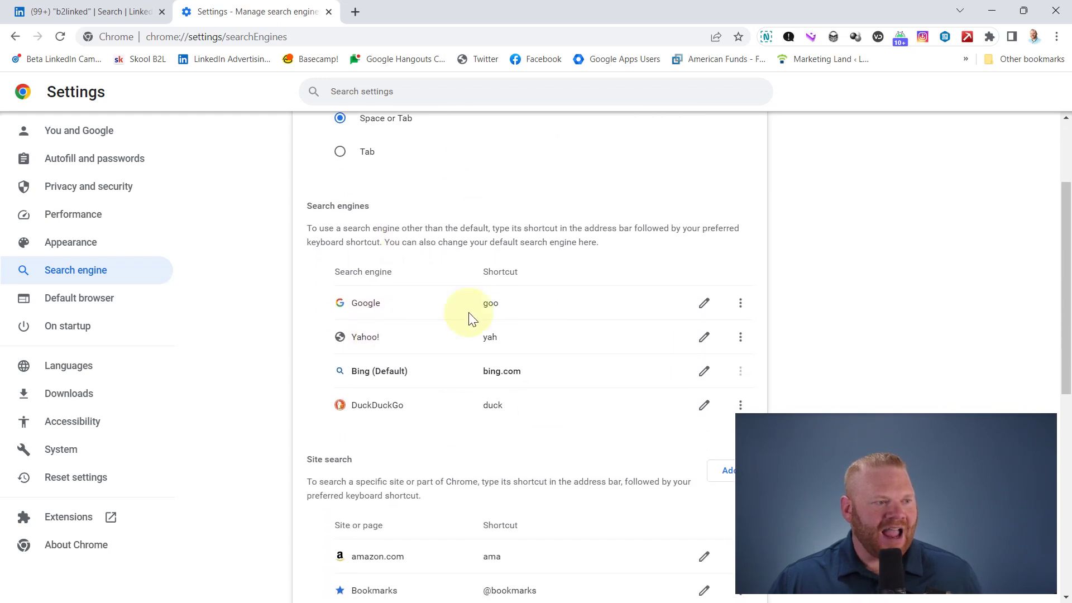
{"action": "scroll", "coordinate": [438, 328], "scroll_direction": "down", "scroll_amount": 2}
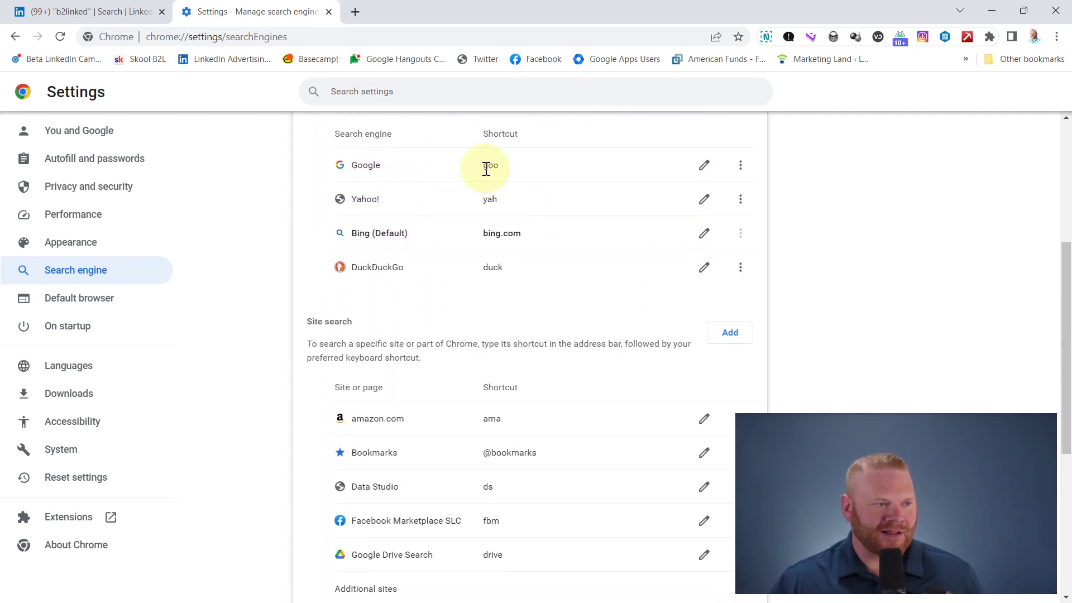
{"action": "scroll", "coordinate": [481, 167], "scroll_direction": "down", "scroll_amount": 2}
{"action": "scroll", "coordinate": [451, 202], "scroll_direction": "down", "scroll_amount": 1}
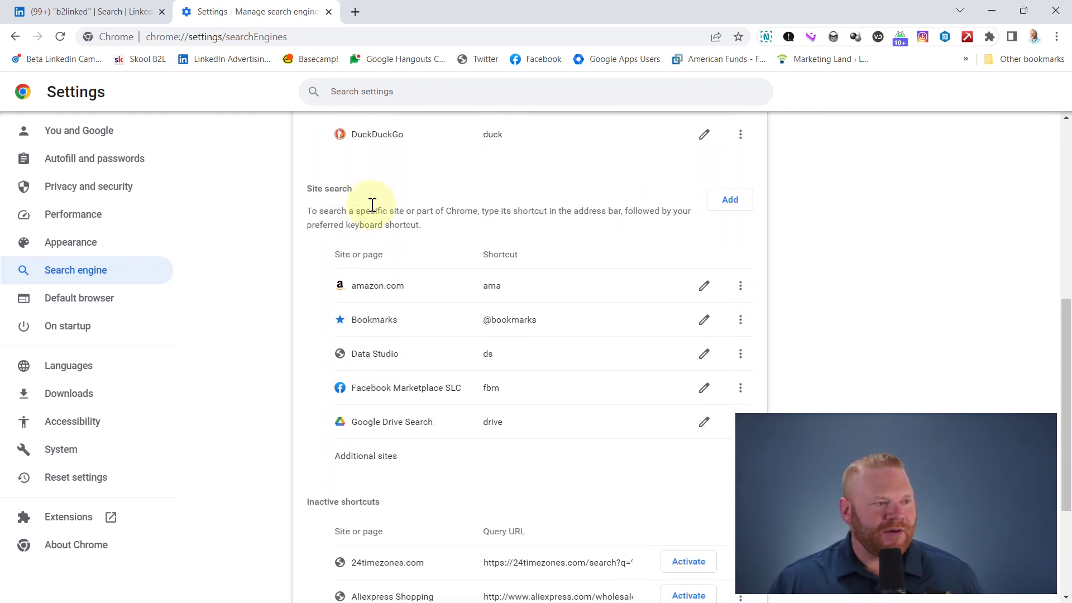
- Start a site search named 'linkedin people' with shortcut 'li' and paste the LinkedIn people URL
{"action": "left_click", "coordinate": [731, 193]}
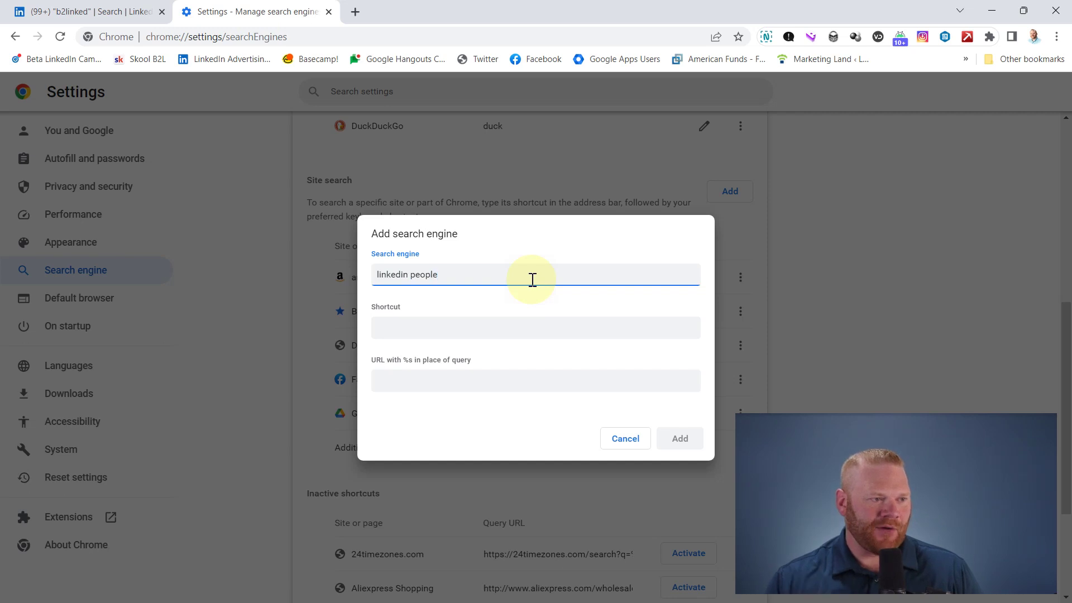
{"action": "left_click", "coordinate": [446, 330]}
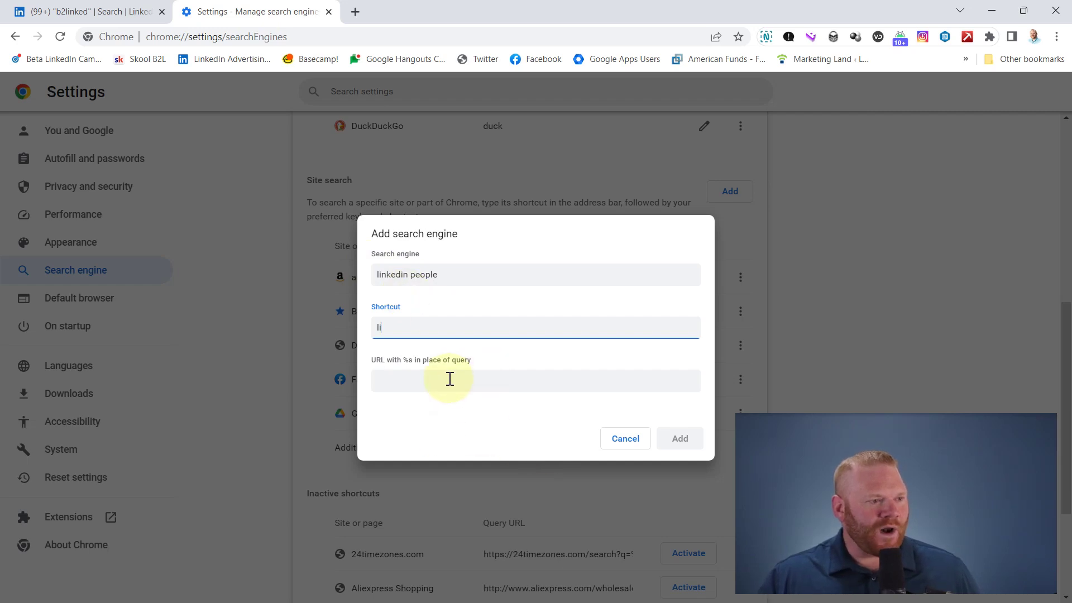
{"action": "left_click", "coordinate": [89, 13]}
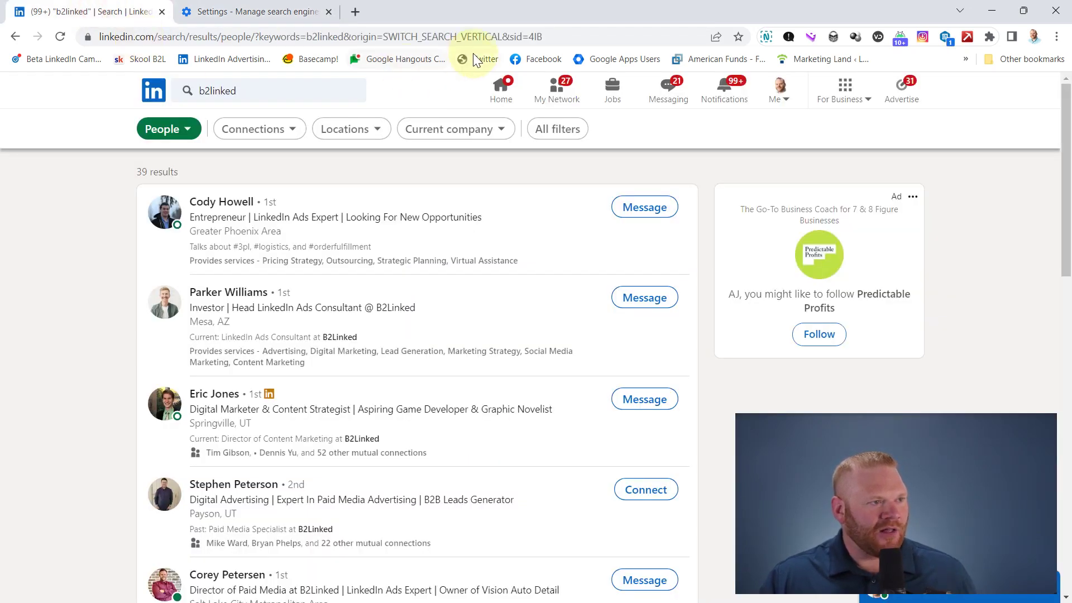
{"action": "left_click_drag", "start_coordinate": [345, 36], "coordinate": [89, 36]}
{"action": "key", "text": "ctrl+c"}
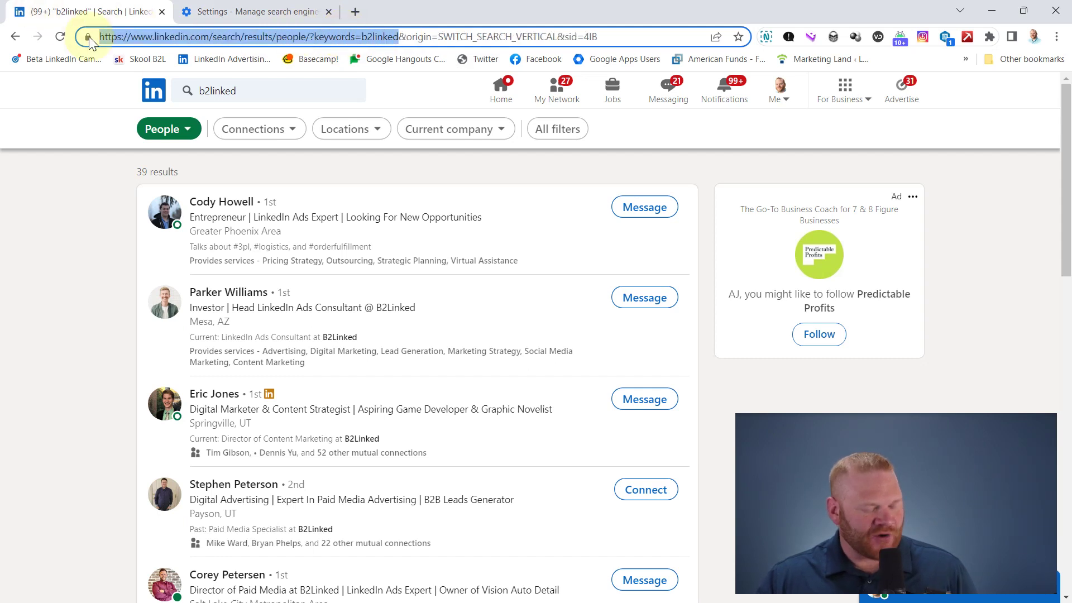
{"action": "left_click", "coordinate": [255, 12]}
{"action": "left_click", "coordinate": [447, 385]}
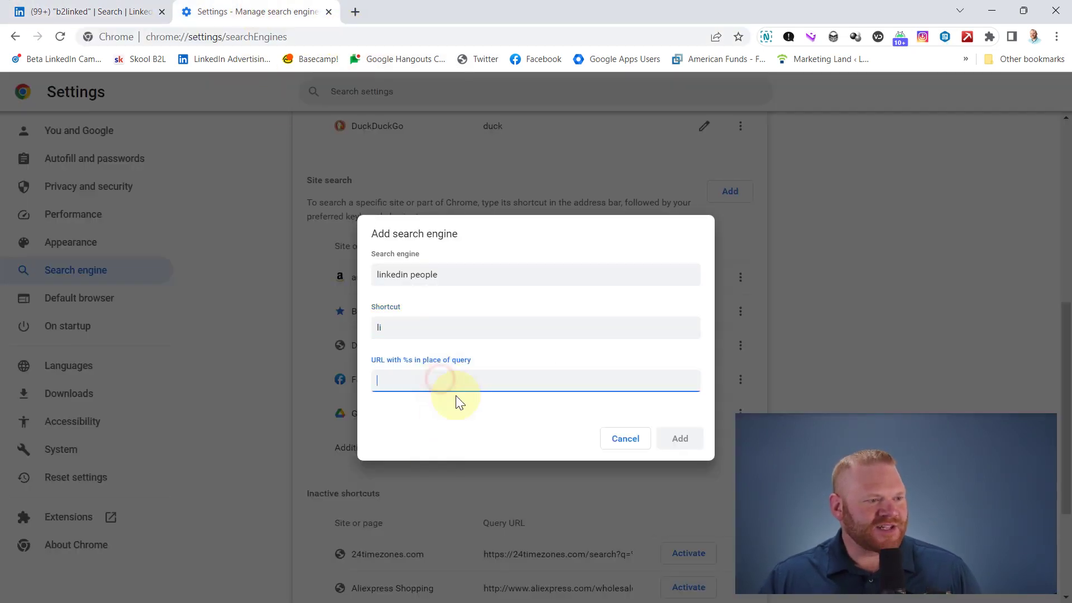
{"action": "key", "text": "ctrl+v"}
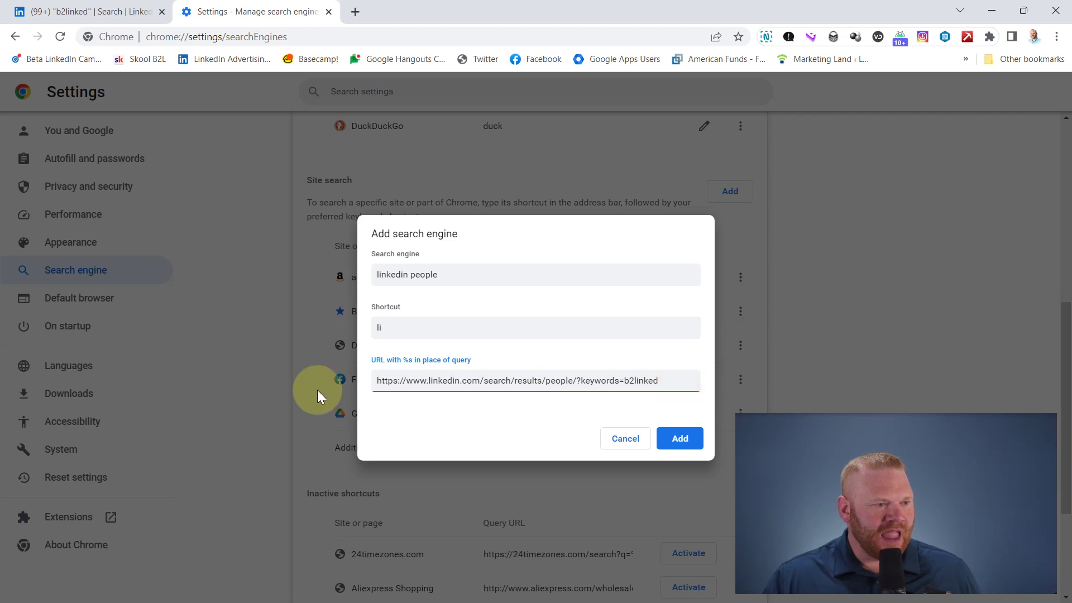
- Replace 'b2linked' at the URL's end so it ends 'keywords=%s', and add the shortcut
{"action": "left_click_drag", "start_coordinate": [372, 362], "coordinate": [411, 360]}
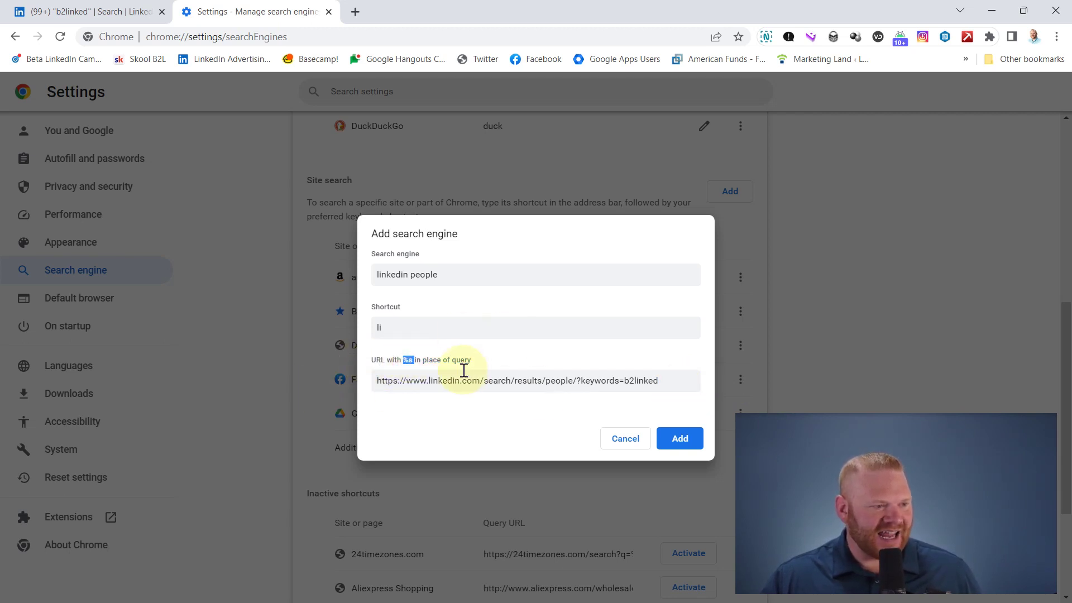
{"action": "left_click", "coordinate": [675, 381]}
{"action": "left_click_drag", "start_coordinate": [676, 381], "coordinate": [620, 380]}
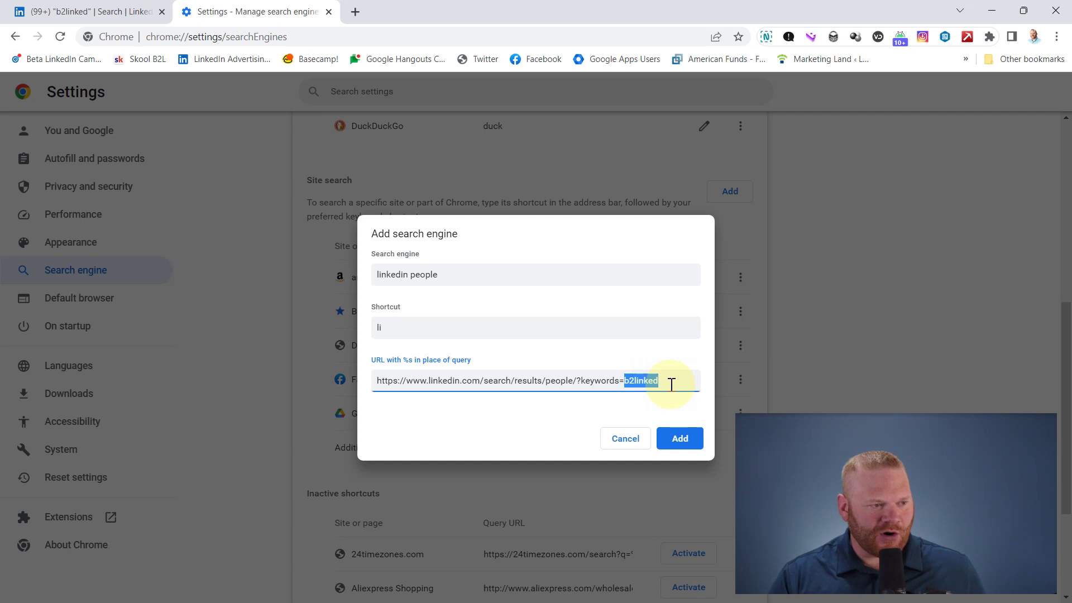
{"action": "key", "text": "BackSpace"}
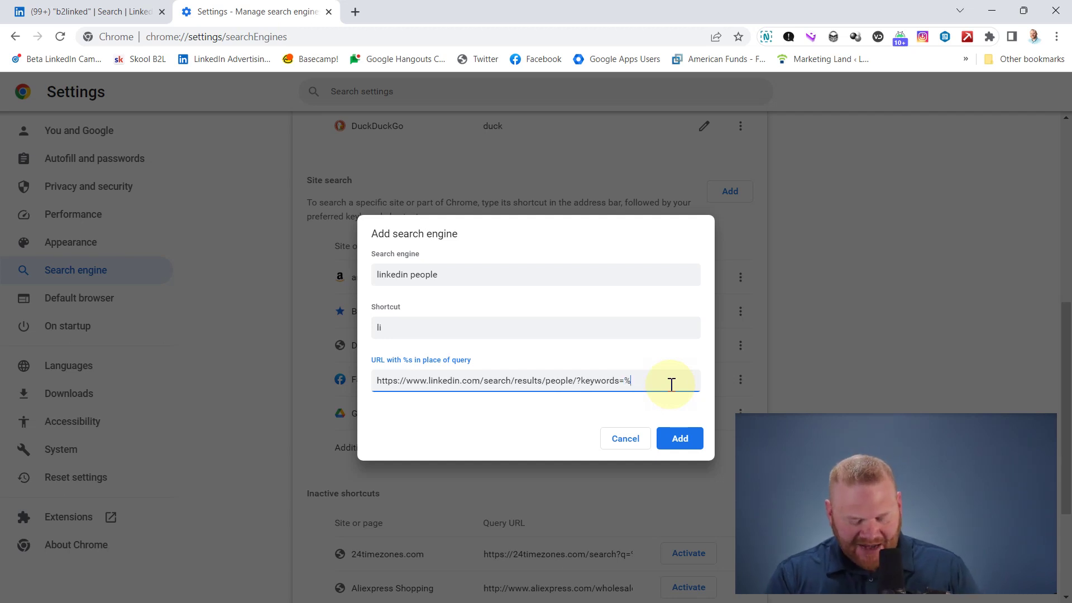
{"action": "left_click", "coordinate": [684, 445]}
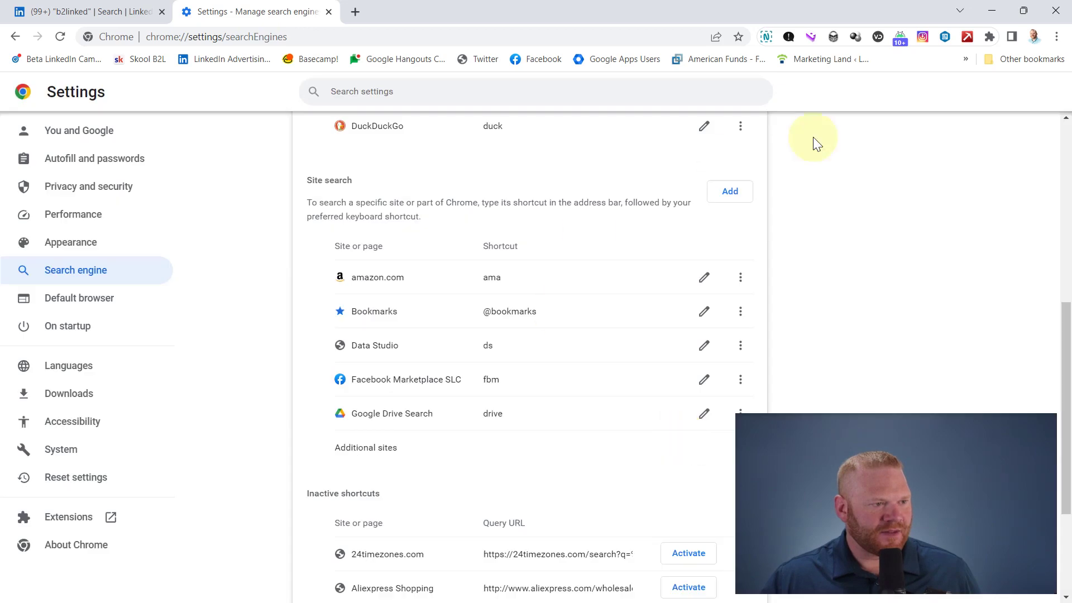
- In a new tab, search LinkedIn people for 'daivd' with the 'li' shortcut
{"action": "key", "text": "ctrl+t"}
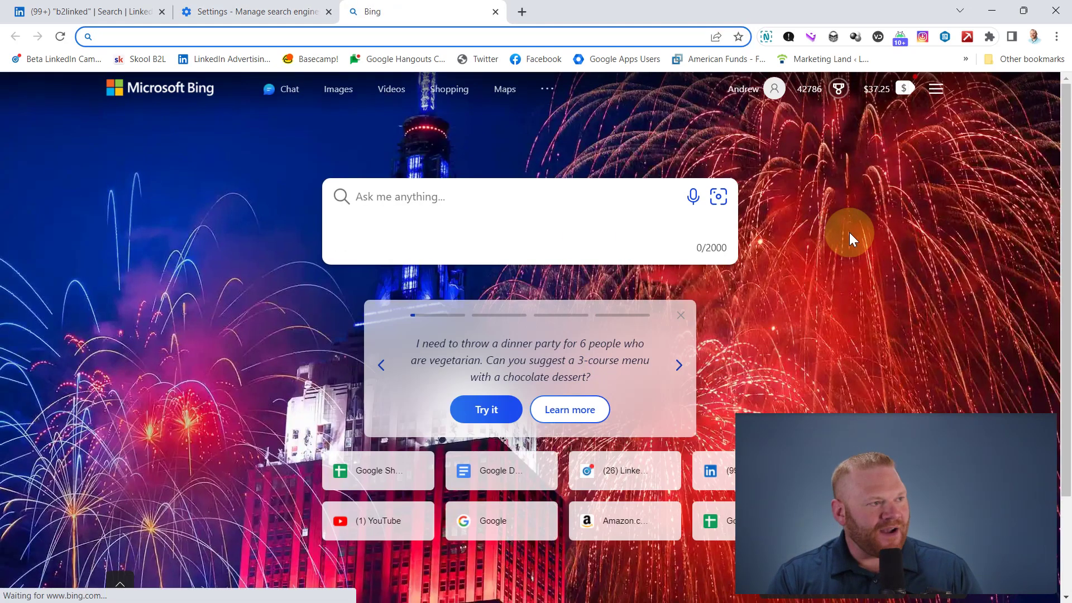
{"action": "type", "text": "li"}
{"action": "key", "text": "Tab"}
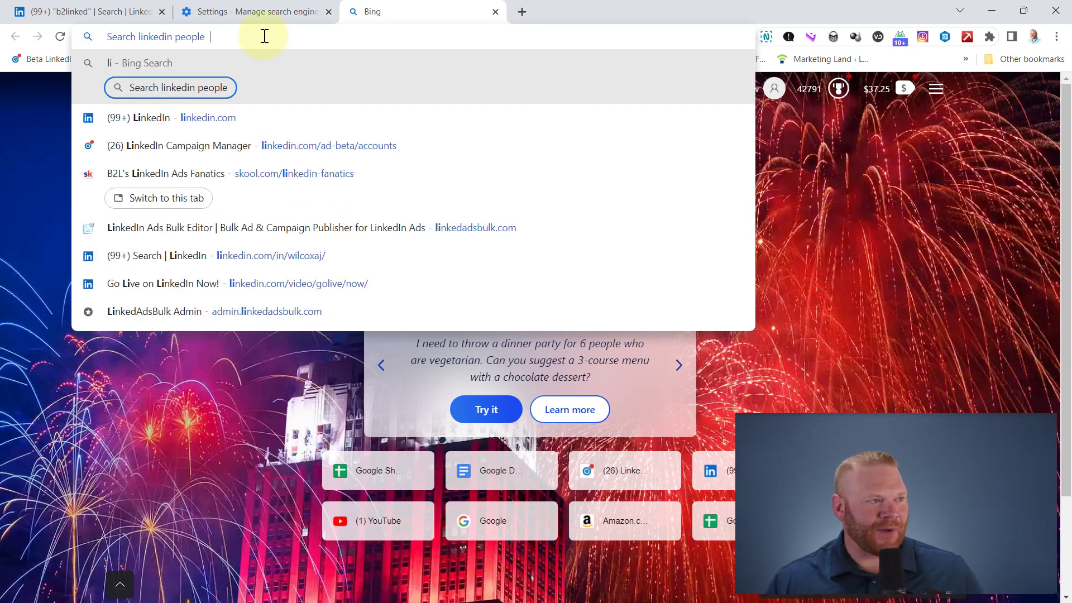
{"action": "type", "text": "daivd"}
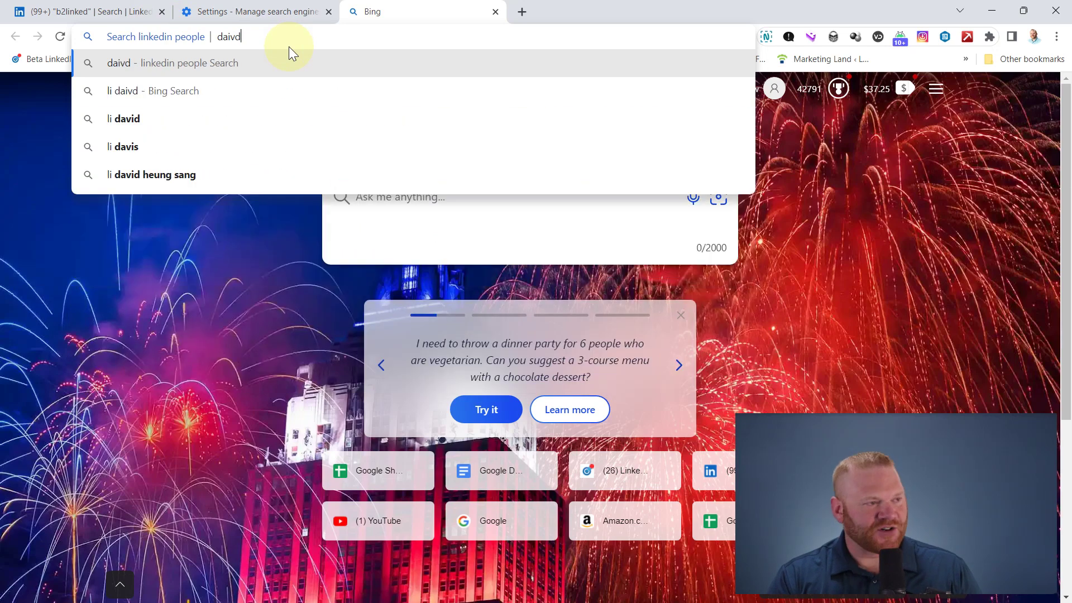
{"action": "key", "text": "Return"}
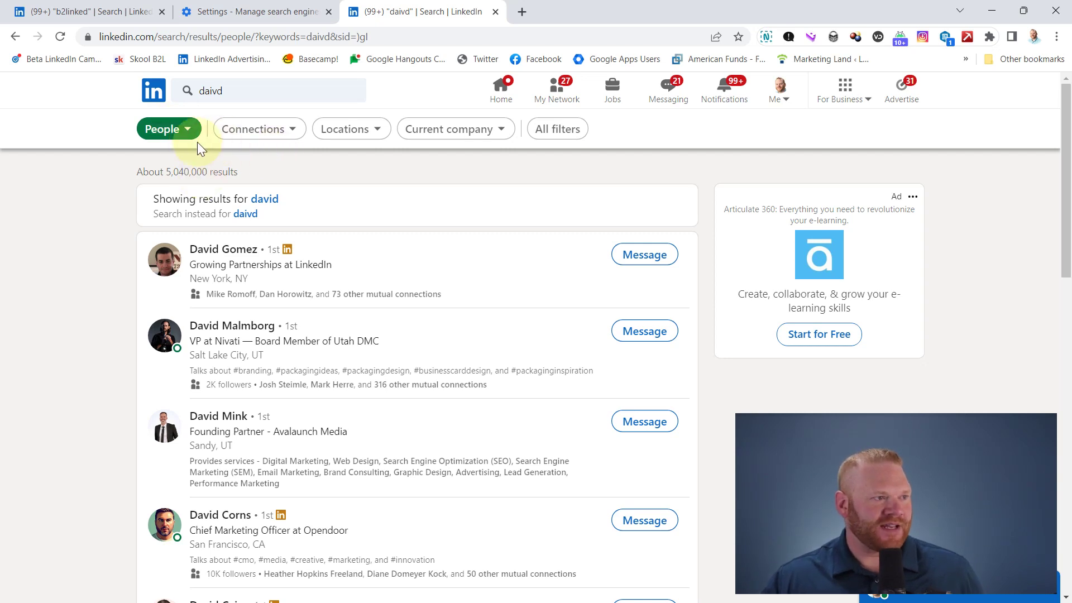
- Switch the daivd results to Companies (about 107,000), copy the URL, and return to Settings
{"action": "left_click", "coordinate": [176, 129]}
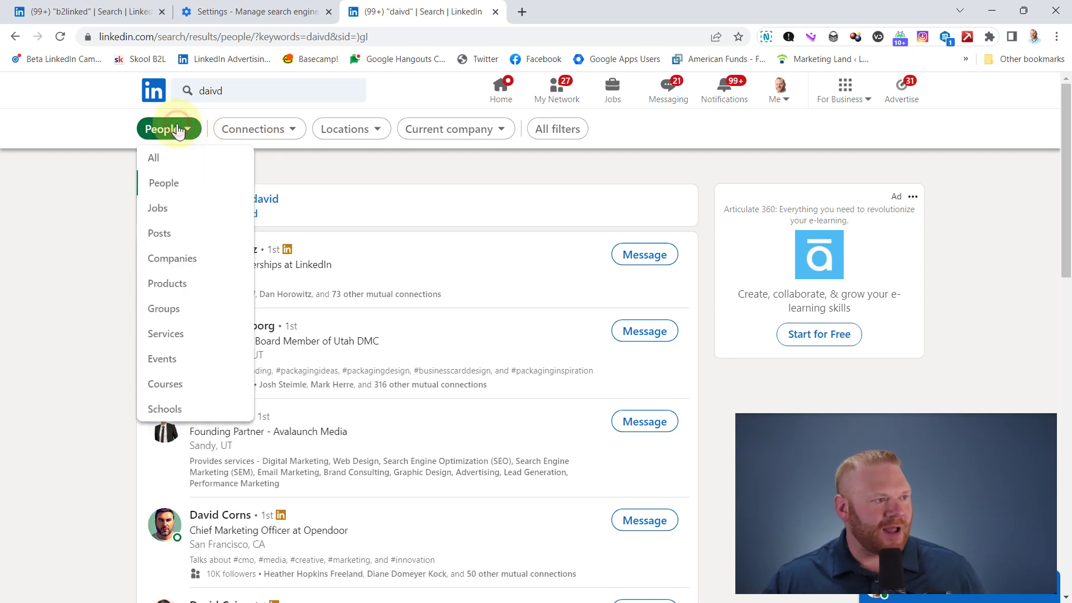
{"action": "left_click", "coordinate": [179, 255]}
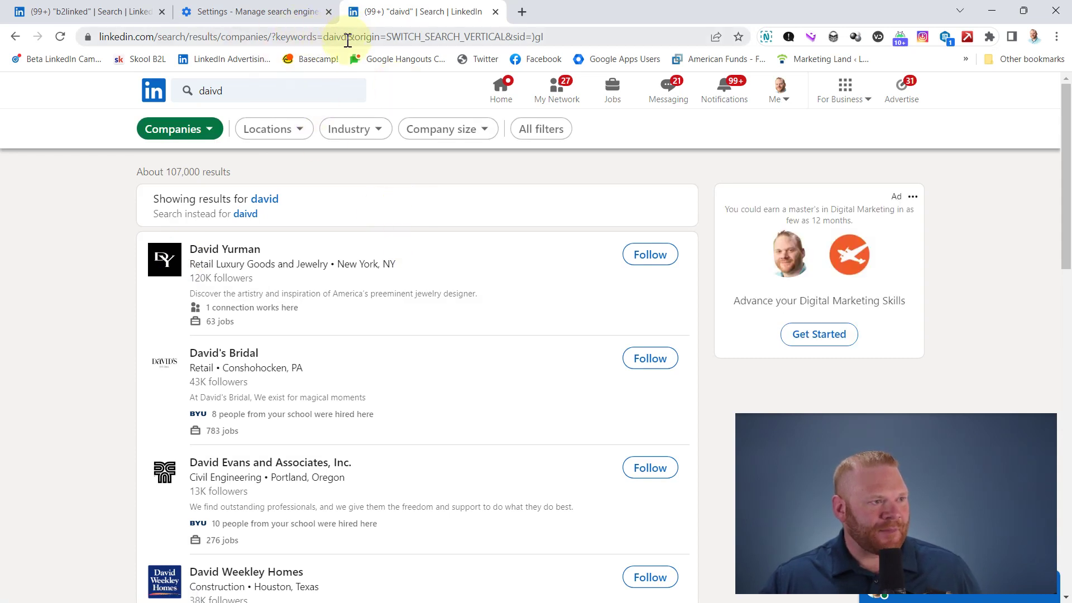
{"action": "left_click_drag", "start_coordinate": [348, 40], "coordinate": [40, 16]}
{"action": "key", "text": "ctrl+c"}
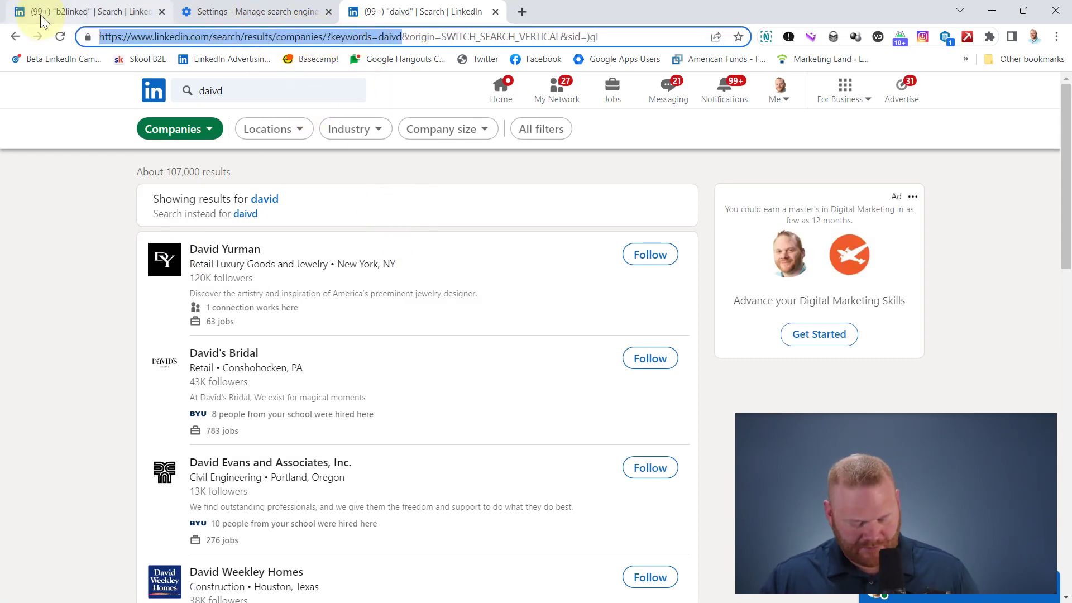
{"action": "left_click", "coordinate": [280, 14]}
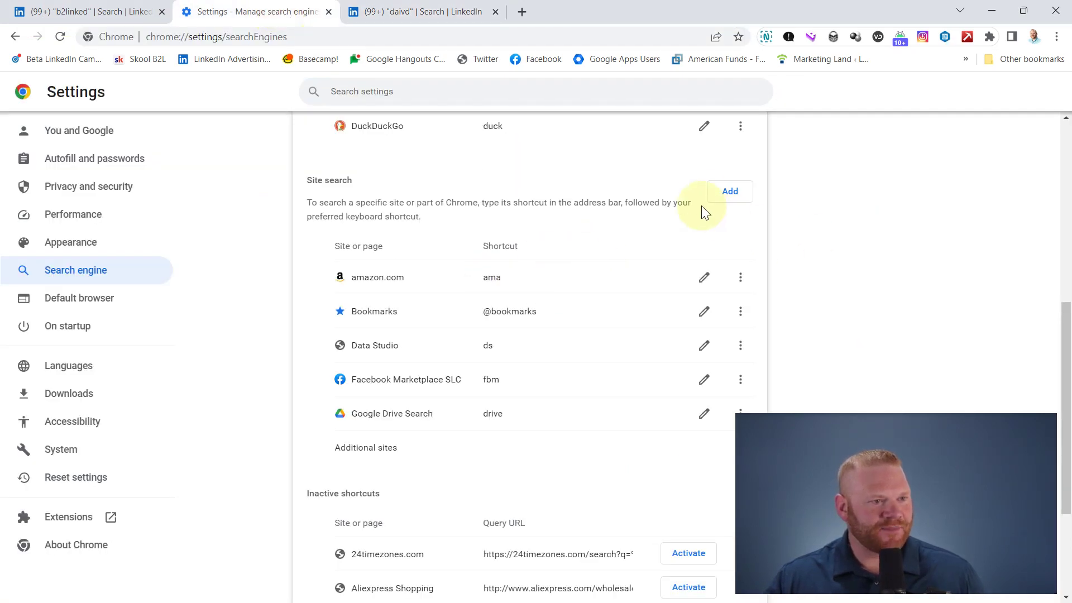
- Add site search 'linkedin companies', shortcut 'lic', with the companies URL ending 'keywords=%s'
{"action": "left_click", "coordinate": [735, 191]}
{"action": "left_click", "coordinate": [472, 278]}
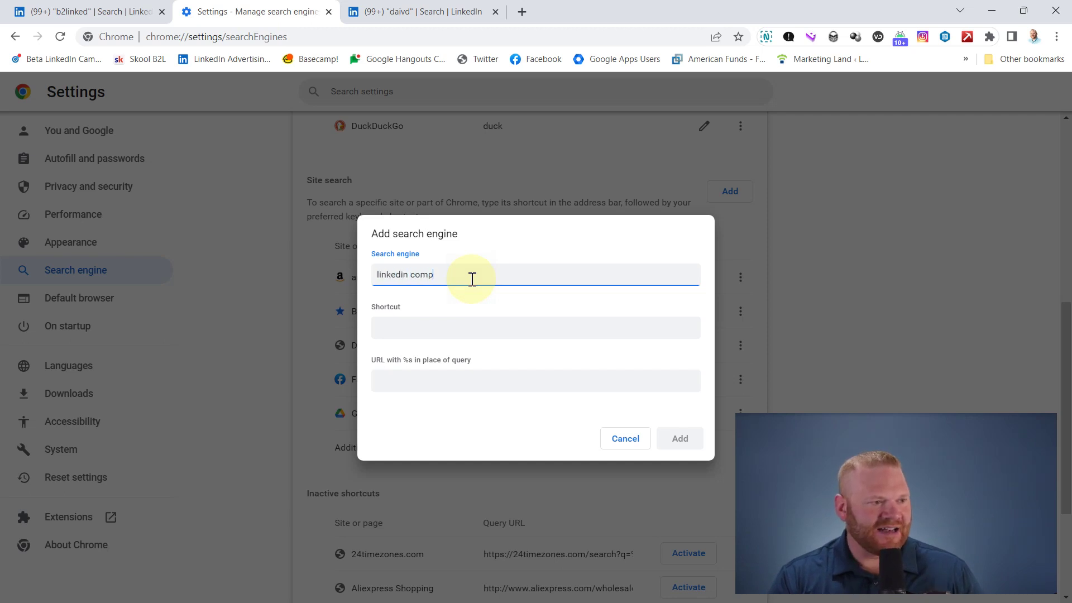
{"action": "left_click", "coordinate": [418, 323]}
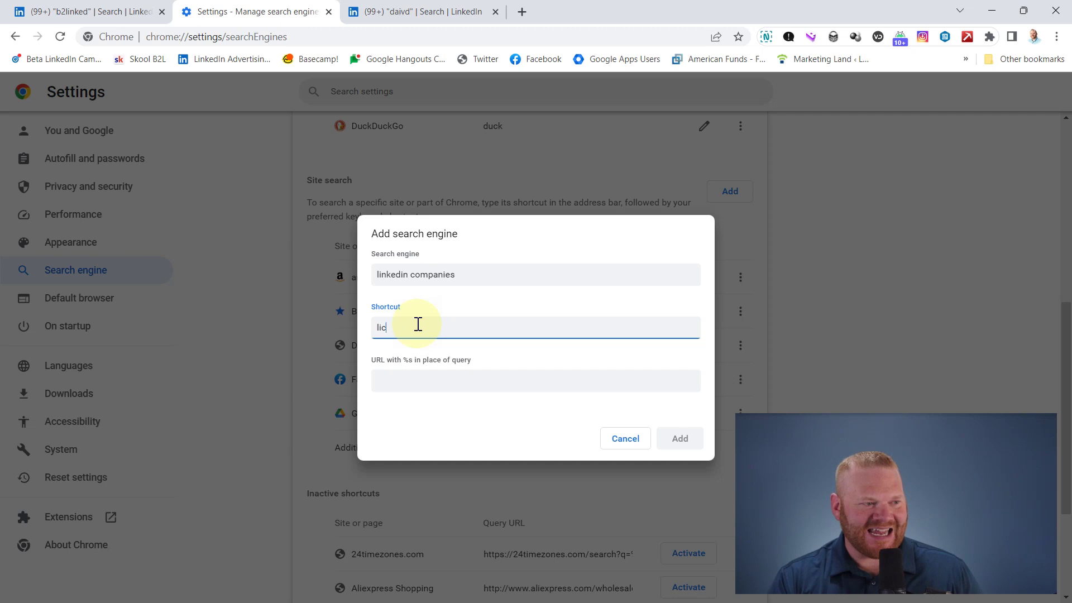
{"action": "left_click", "coordinate": [434, 386]}
{"action": "key", "text": "ctrl+v"}
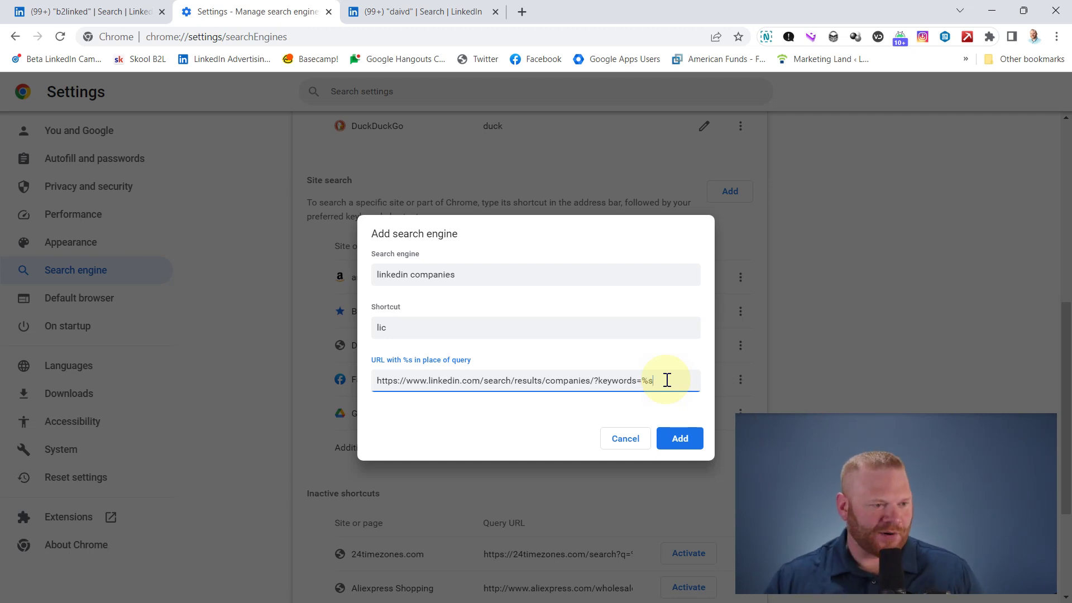
{"action": "left_click", "coordinate": [681, 438]}
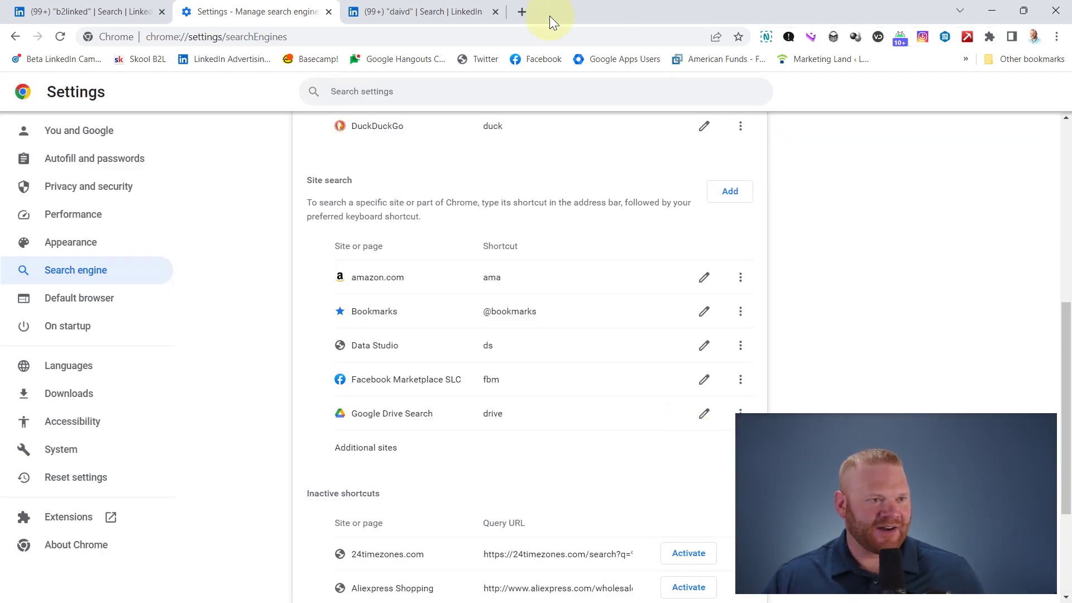
- In a new tab, search LinkedIn companies for 'hubspot' with the 'lic' shortcut
{"action": "left_click", "coordinate": [522, 13]}
{"action": "type", "text": "lic"}
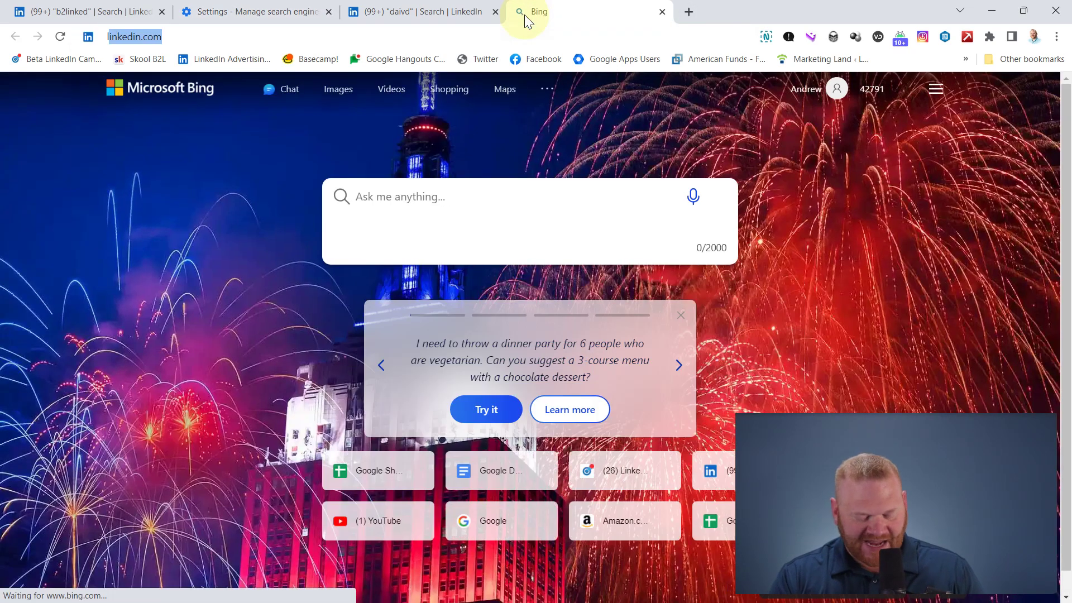
{"action": "key", "text": "Tab"}
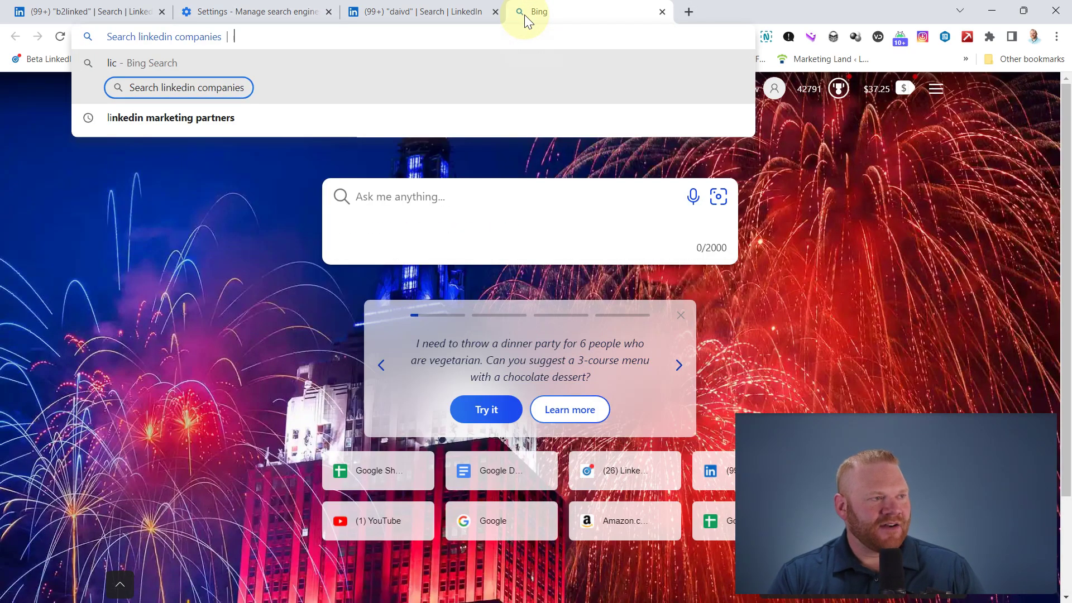
{"action": "type", "text": "hubspot&sid=g)Q"}
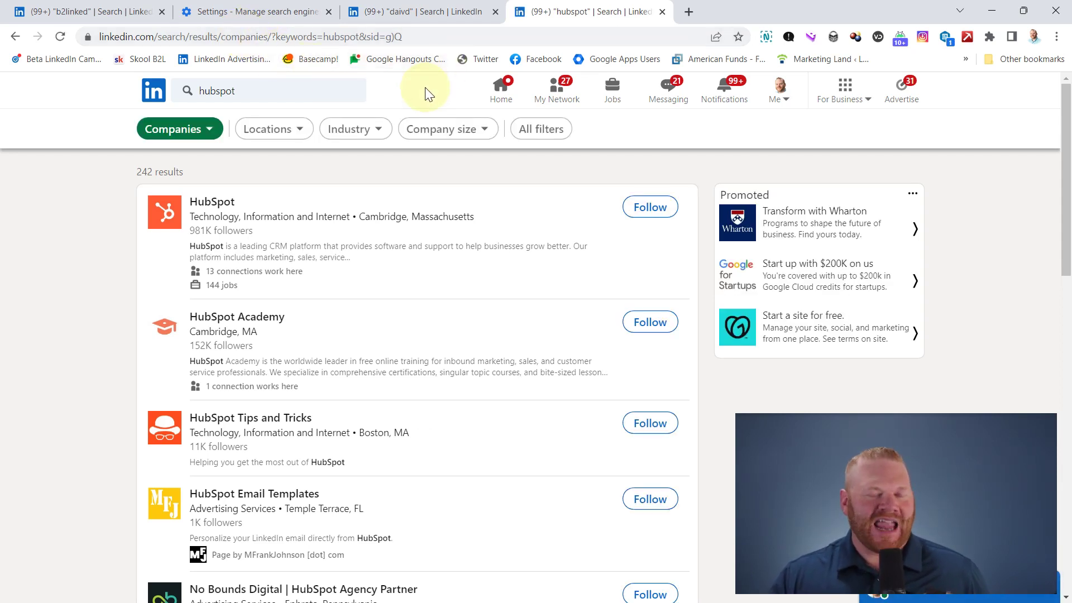
- Back in Settings, expand Additional sites and scroll the list to find 'li' and 'lic'
{"action": "left_click", "coordinate": [245, 12]}
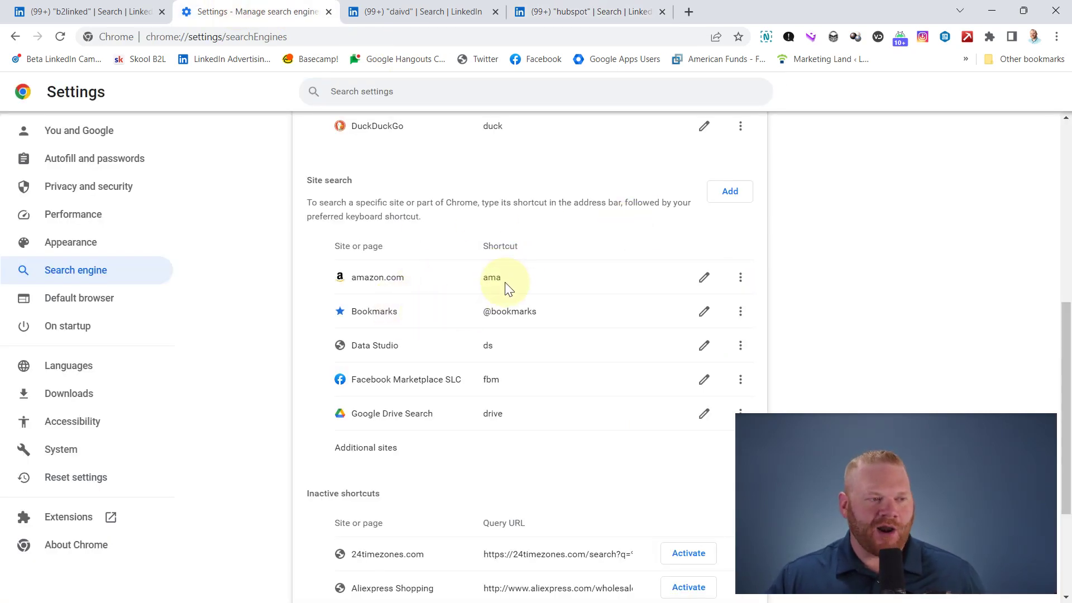
{"action": "left_click_drag", "start_coordinate": [505, 282], "coordinate": [480, 276]}
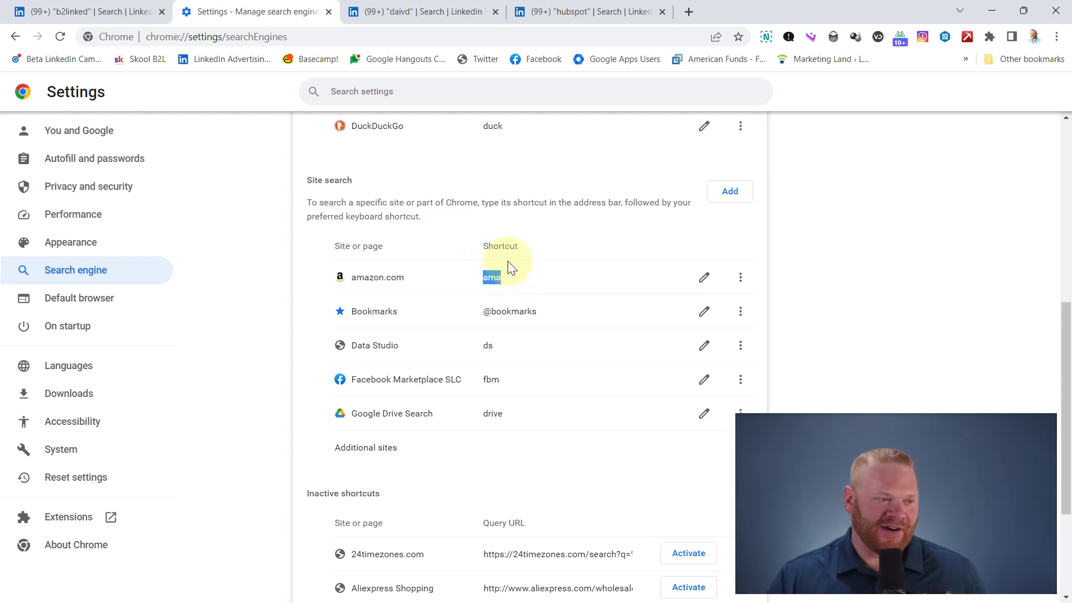
{"action": "left_click", "coordinate": [371, 449]}
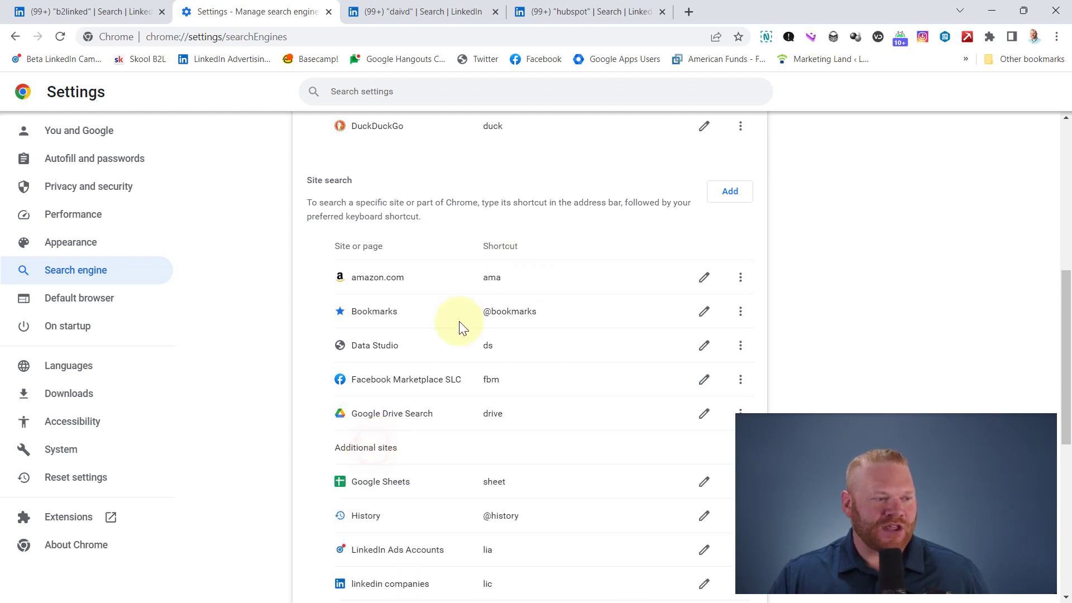
{"action": "scroll", "coordinate": [460, 330], "scroll_direction": "down", "scroll_amount": 2}
{"action": "scroll", "coordinate": [461, 329], "scroll_direction": "down", "scroll_amount": 4}
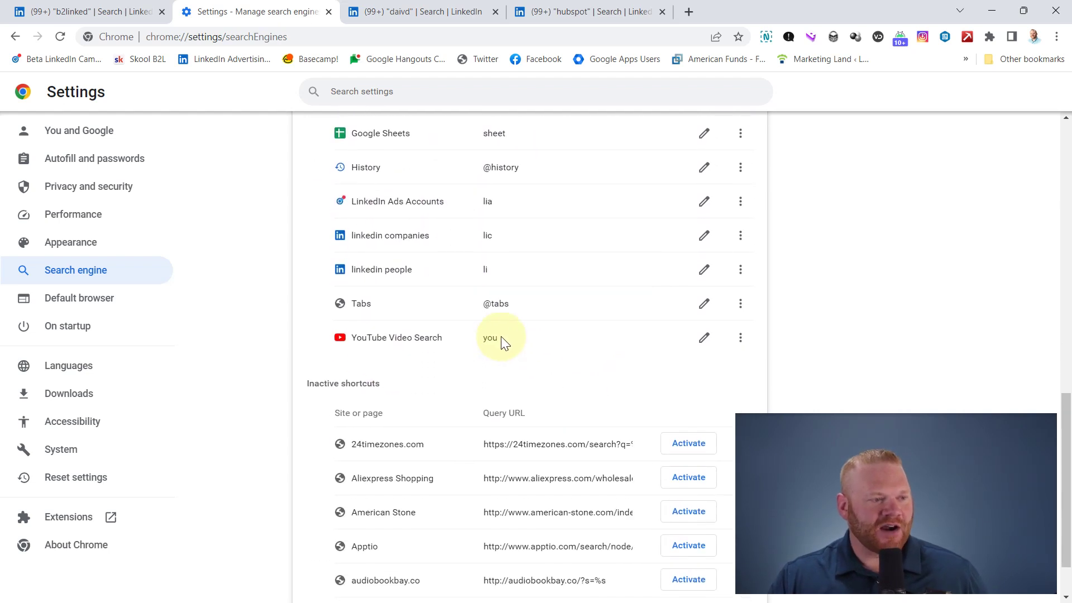
{"action": "left_click_drag", "start_coordinate": [482, 341], "coordinate": [481, 341]}
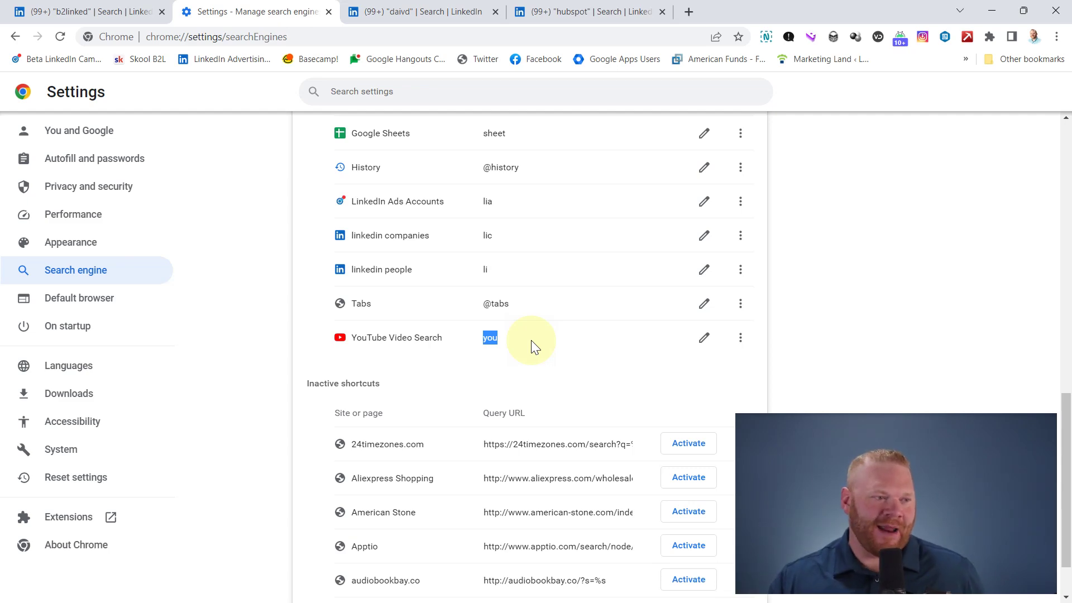
{"action": "scroll", "coordinate": [558, 351], "scroll_direction": "up", "scroll_amount": 10}
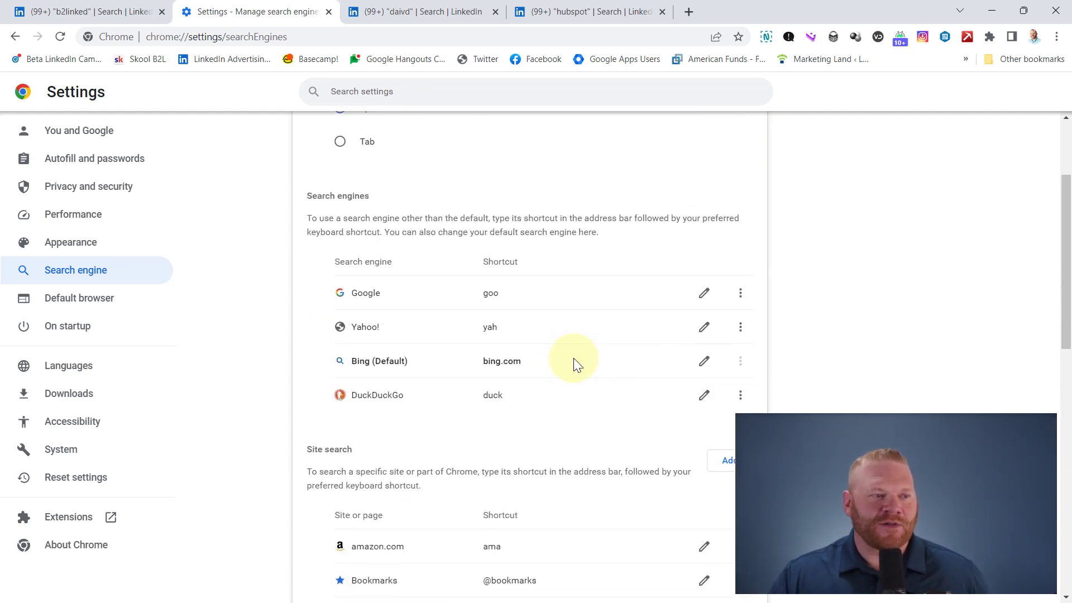